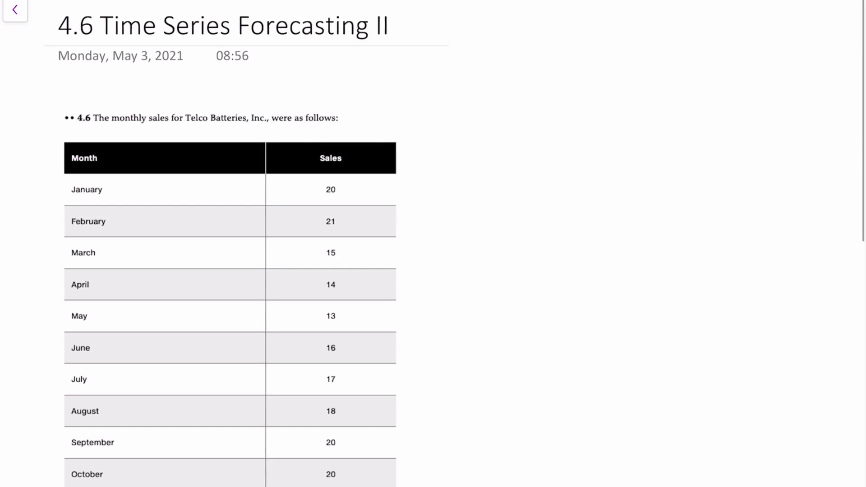
Step: Highlight the Telco Batteries monthly sales problem statement in yellow
{"action": "left_click_drag", "start_coordinate": [122, 111], "coordinate": [336, 114]}
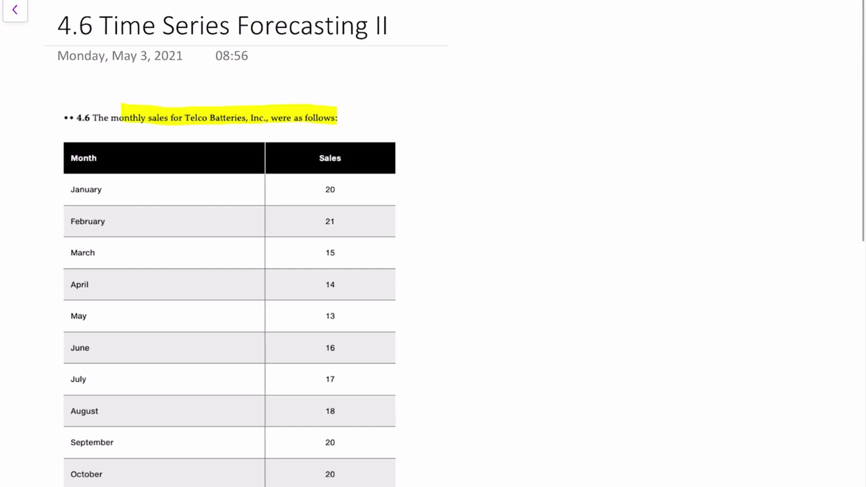
{"action": "scroll", "coordinate": [246, 243], "scroll_direction": "down", "scroll_amount": 3}
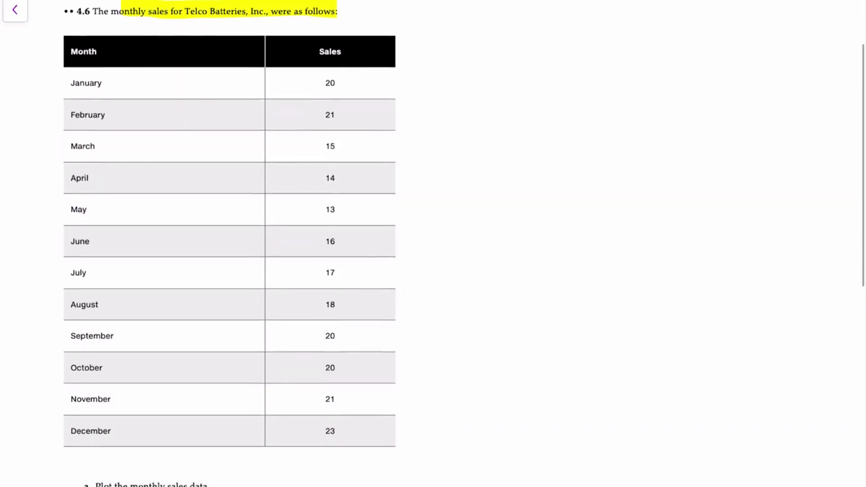
{"action": "scroll", "coordinate": [228, 212], "scroll_direction": "down", "scroll_amount": 2}
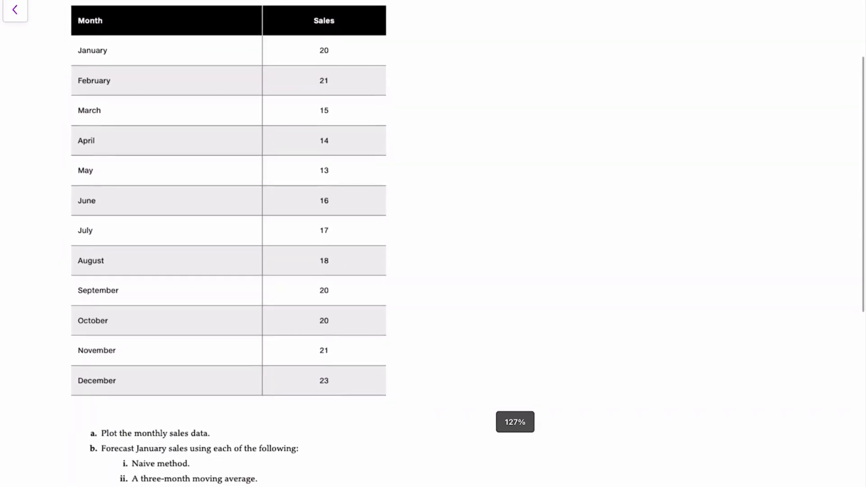
{"action": "scroll", "coordinate": [229, 212], "scroll_direction": "down", "scroll_amount": 2}
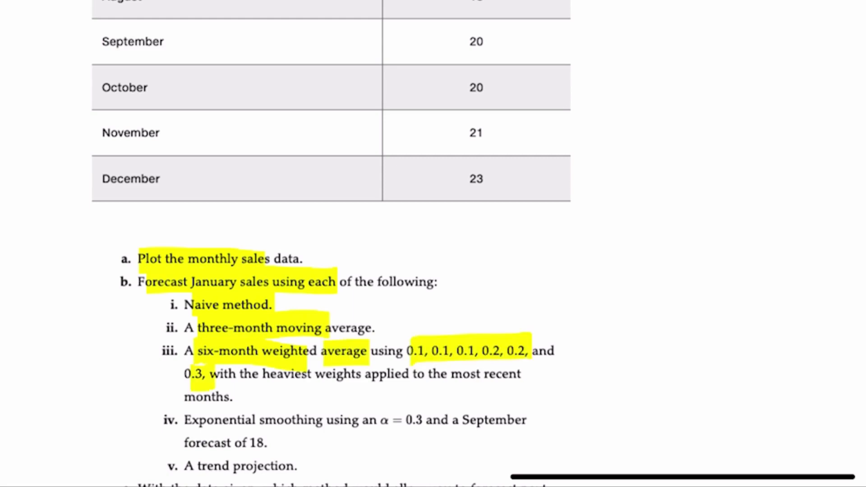
Step: Highlight the exponential smoothing method and alpha value, then underline September in red
{"action": "left_click_drag", "start_coordinate": [212, 419], "coordinate": [431, 420]}
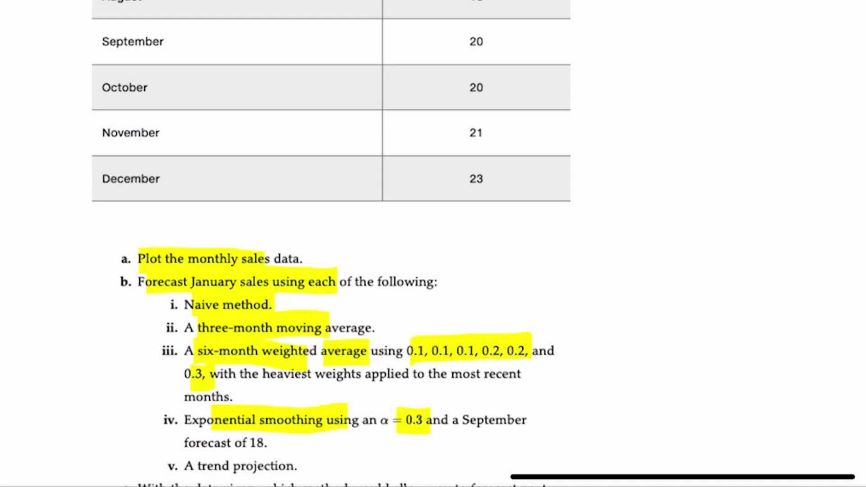
{"action": "left_click_drag", "start_coordinate": [190, 442], "coordinate": [277, 443]}
{"action": "scroll", "coordinate": [433, 244], "scroll_direction": "down", "scroll_amount": 2}
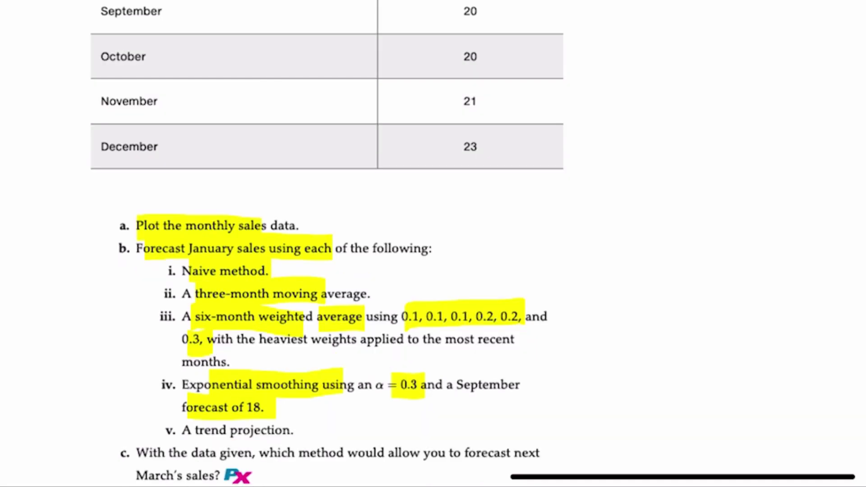
{"action": "left_click_drag", "start_coordinate": [463, 395], "coordinate": [498, 395]}
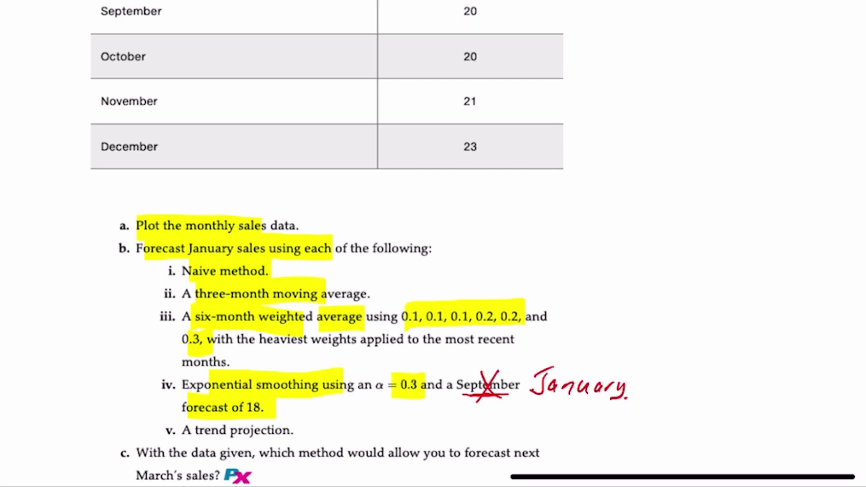
Step: Strike through September in red and write January beside it
{"action": "scroll", "coordinate": [327, 244], "scroll_direction": "down", "scroll_amount": 1}
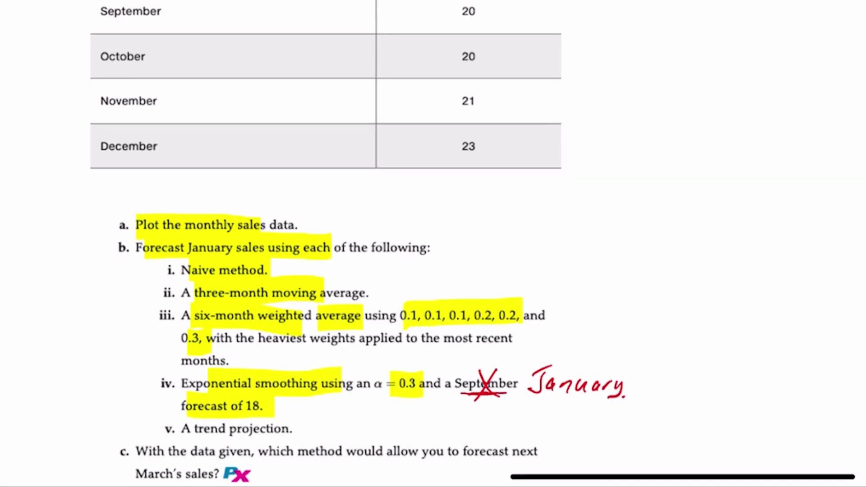
{"action": "scroll", "coordinate": [327, 243], "scroll_direction": "down", "scroll_amount": 5}
{"action": "left_click_drag", "start_coordinate": [201, 360], "coordinate": [245, 359]}
{"action": "left_click_drag", "start_coordinate": [312, 360], "coordinate": [384, 360]}
Step: Highlight question c's wording about forecasting next March's sales in blue
{"action": "left_click_drag", "start_coordinate": [477, 357], "coordinate": [477, 373]}
{"action": "left_click_drag", "start_coordinate": [488, 358], "coordinate": [575, 358]}
{"action": "left_click_drag", "start_coordinate": [121, 385], "coordinate": [219, 384]}
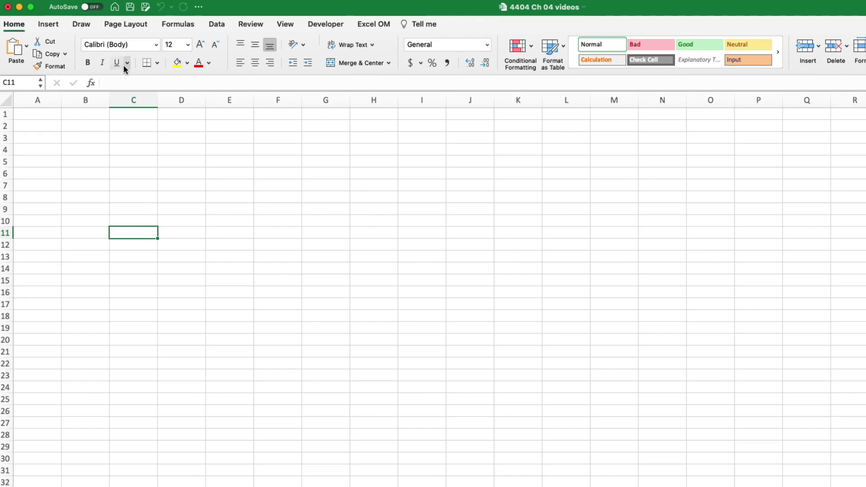
Step: Create an Excel OM Moving Average & Naive sheet 'P4.6_Naive' with 12 past periods named Month
{"action": "left_click", "coordinate": [373, 24]}
{"action": "left_click", "coordinate": [15, 49]}
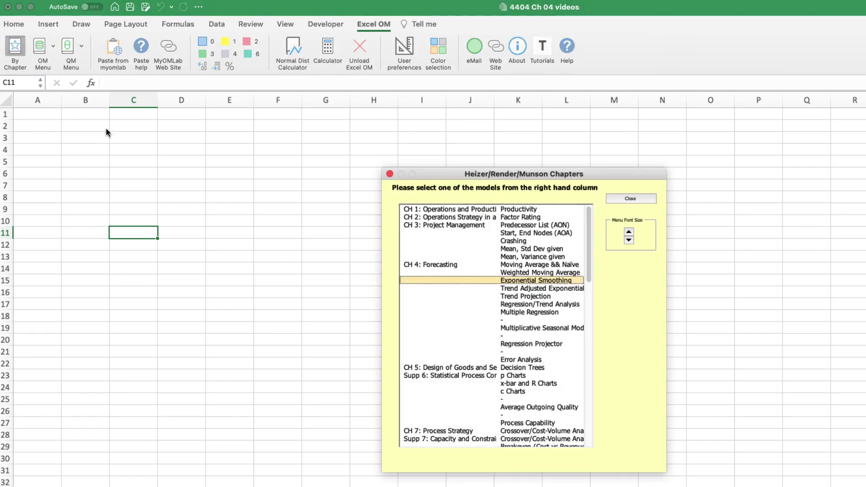
{"action": "left_click", "coordinate": [517, 266]}
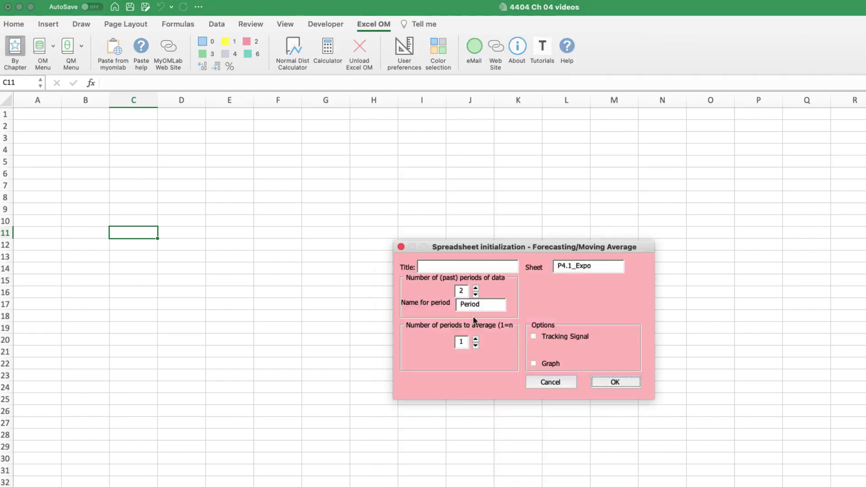
{"action": "type", "text": "P4.6_Naive"}
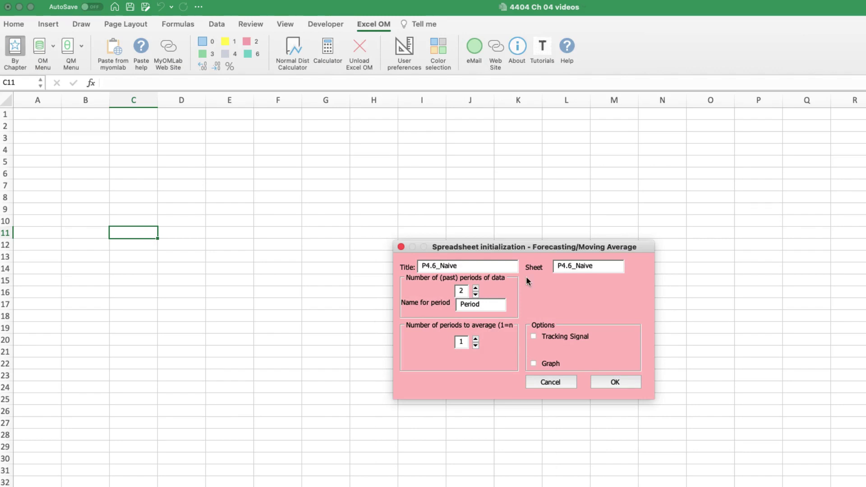
{"action": "type", "text": "12"}
{"action": "key", "text": "Tab"}
{"action": "type", "text": "Month"}
{"action": "left_click", "coordinate": [614, 382]}
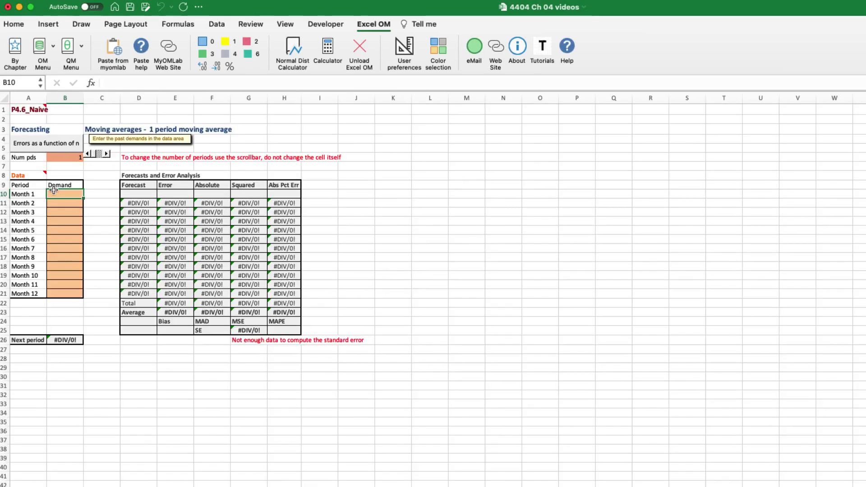
Step: Enter Jan in A10 and demands 20, 21, 15, 14, 13, 16, 17, 18, 20, 20 in column B
{"action": "left_click", "coordinate": [31, 194]}
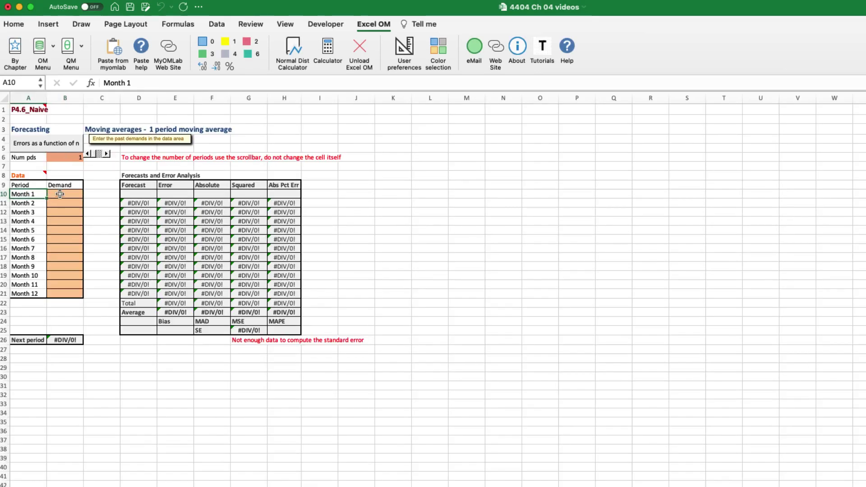
{"action": "type", "text": "Jan"}
{"action": "key", "text": "Tab"}
{"action": "type", "text": "20"}
{"action": "key", "text": "Return"}
{"action": "type", "text": "21515"}
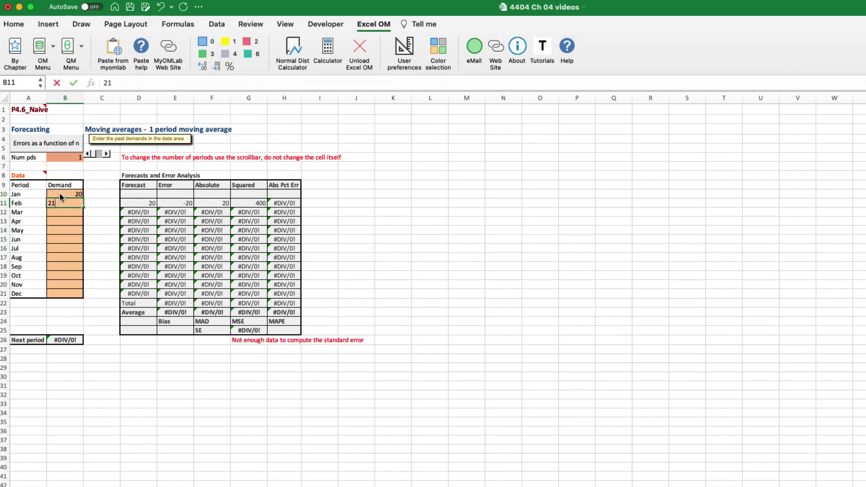
{"action": "key", "text": "BackSpace"}
{"action": "key", "text": "BackSpace"}
{"action": "key", "text": "BackSpace"}
{"action": "key", "text": "Return"}
{"action": "type", "text": "15 14 13 16 17 18 20 20"}
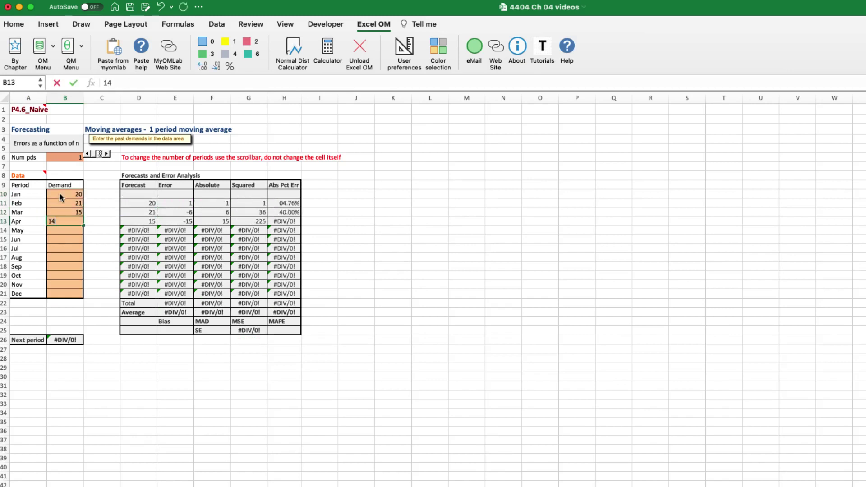
{"action": "key", "text": "Return"}
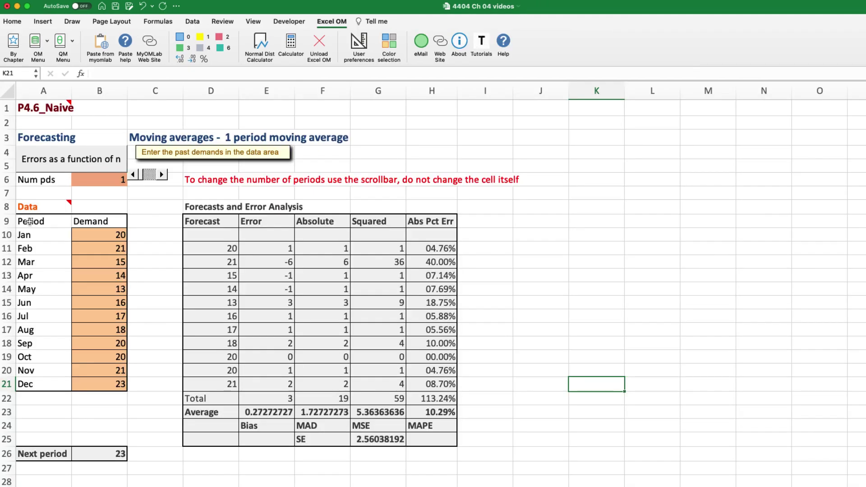
Step: Insert a recommended Demand line chart from A9:B21 and place it right of the error table
{"action": "left_click", "coordinate": [64, 223]}
{"action": "left_click_drag", "start_coordinate": [65, 223], "coordinate": [108, 380]}
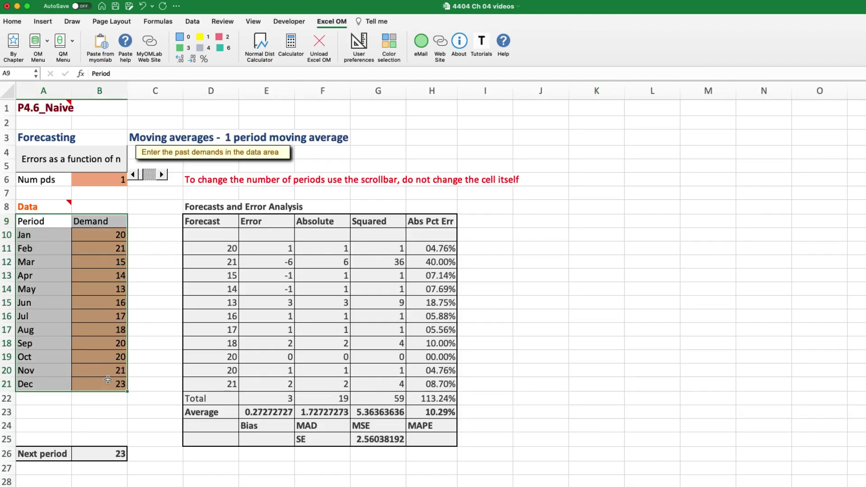
{"action": "left_click", "coordinate": [40, 22]}
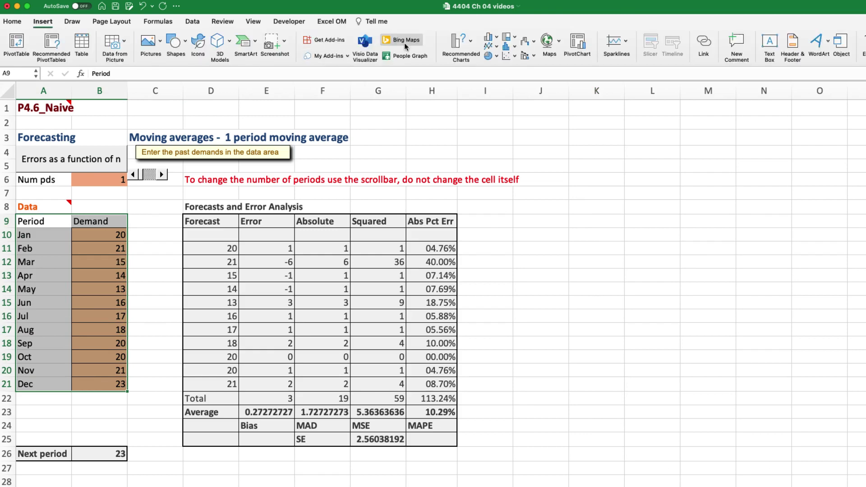
{"action": "left_click", "coordinate": [470, 42]}
{"action": "left_click", "coordinate": [504, 111]}
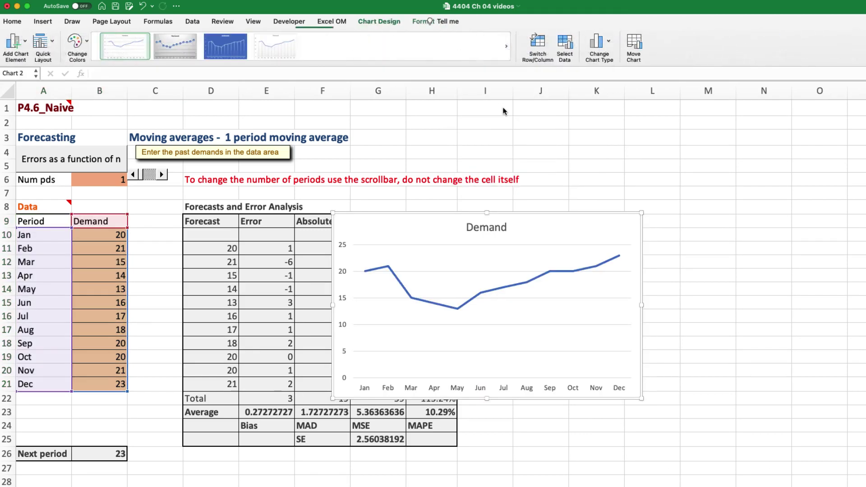
{"action": "left_click_drag", "start_coordinate": [603, 284], "coordinate": [819, 270]}
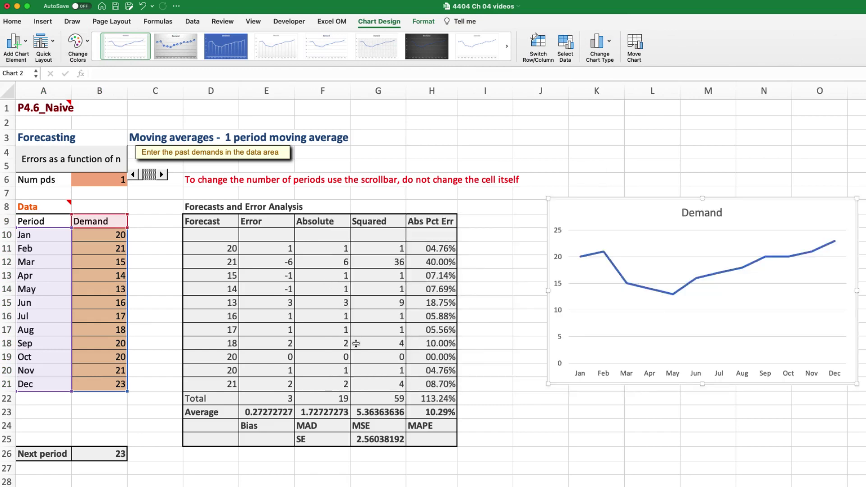
{"action": "key", "text": "Escape"}
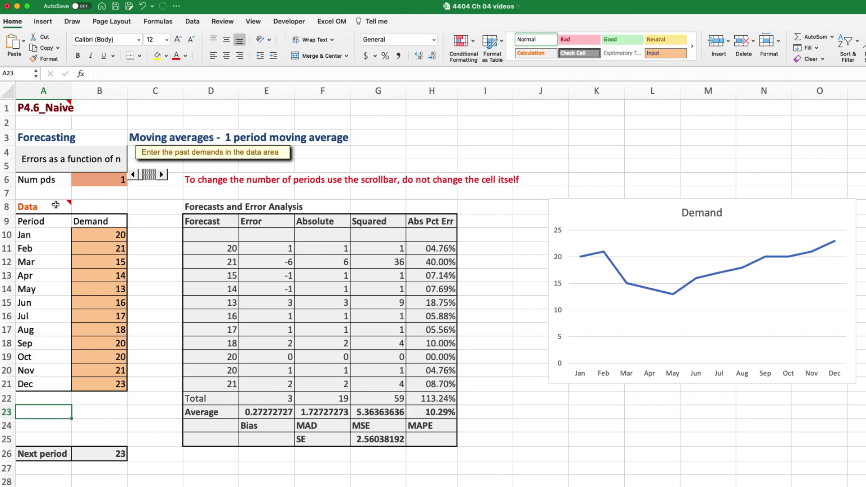
Step: Fill the Next period label and forecast cells yellow
{"action": "mouse_move", "coordinate": [56, 205]}
{"action": "left_click_drag", "start_coordinate": [115, 453], "coordinate": [41, 450]}
{"action": "left_click", "coordinate": [157, 55]}
{"action": "left_click", "coordinate": [159, 389]}
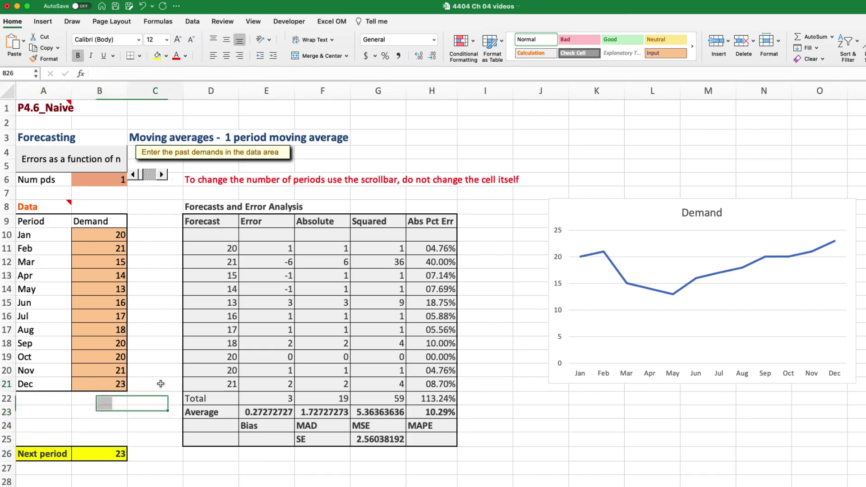
{"action": "left_click", "coordinate": [265, 486]}
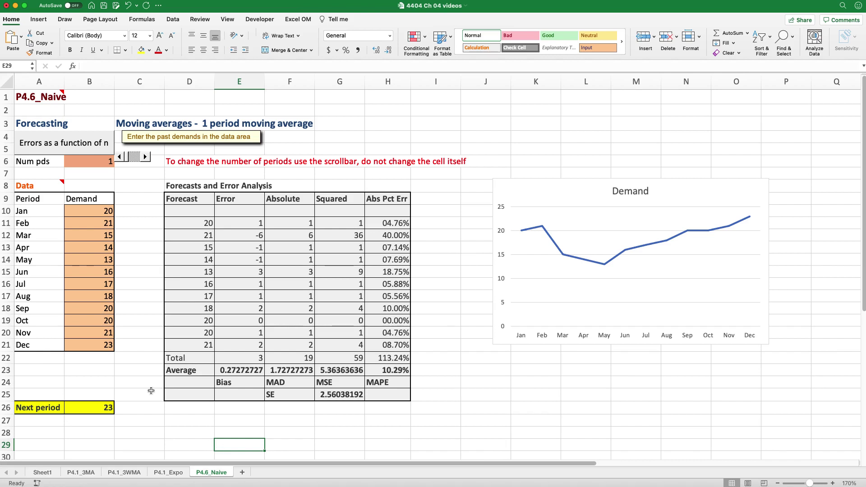
Step: Make a copy of the P4.6_Naive sheet at the end of the workbook
{"action": "right_click", "coordinate": [212, 475]}
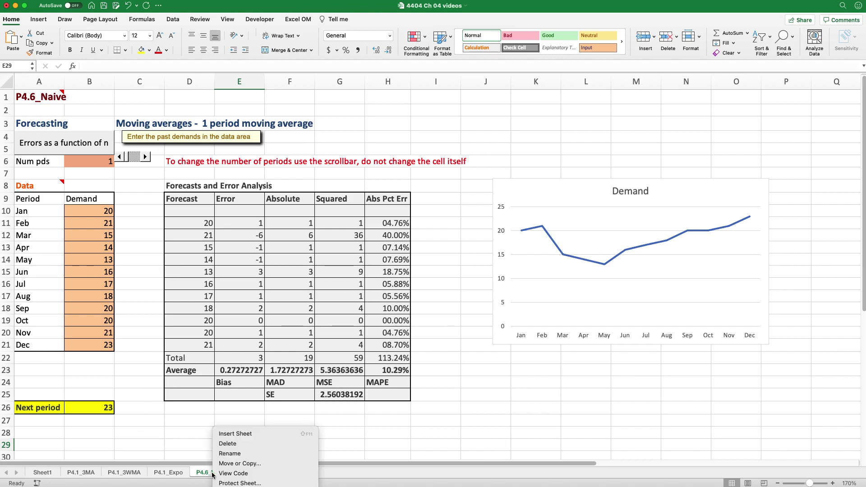
{"action": "left_click", "coordinate": [239, 463]}
{"action": "left_click", "coordinate": [246, 393]}
{"action": "left_click", "coordinate": [271, 373]}
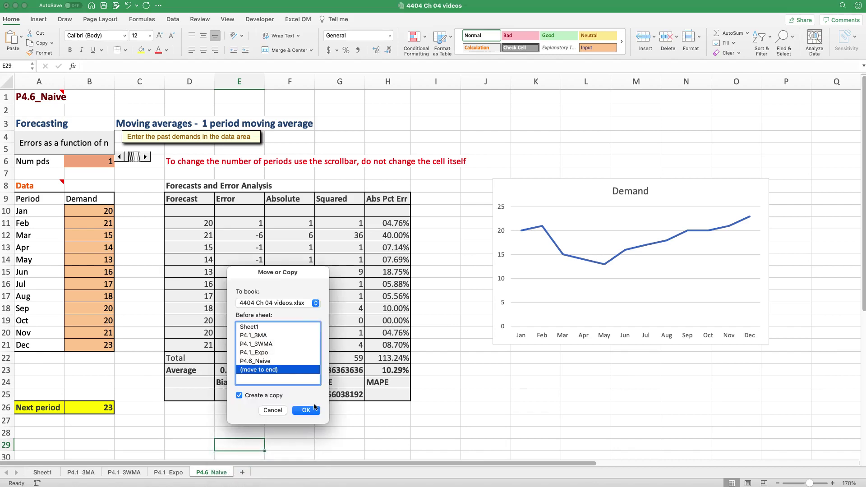
{"action": "left_click", "coordinate": [307, 410]}
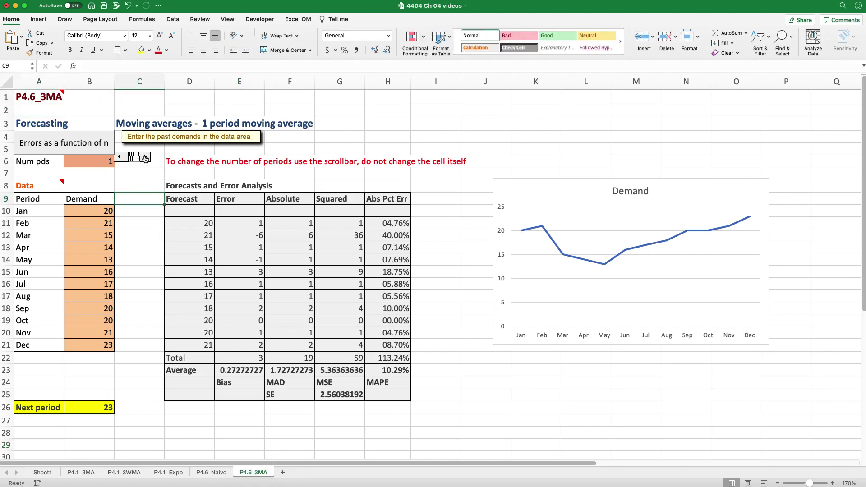
Step: Raise the averaging periods to 3 and select cells A27 and B27
{"action": "left_click", "coordinate": [145, 157]}
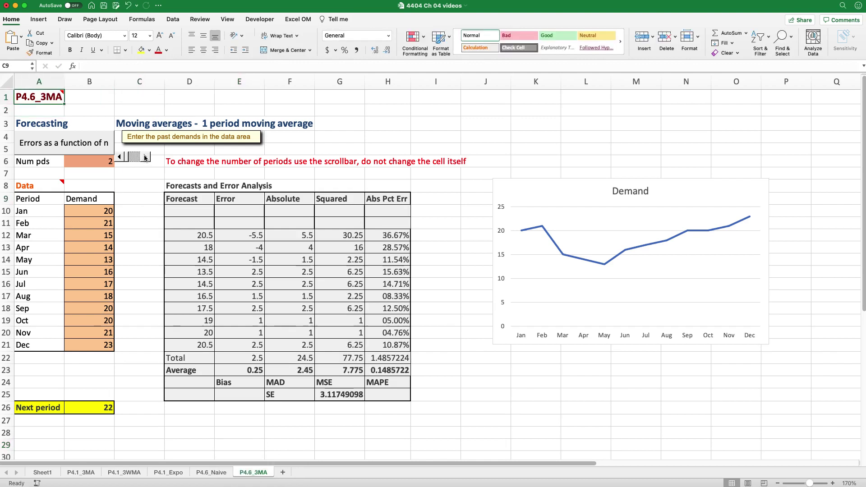
{"action": "left_click", "coordinate": [146, 157]}
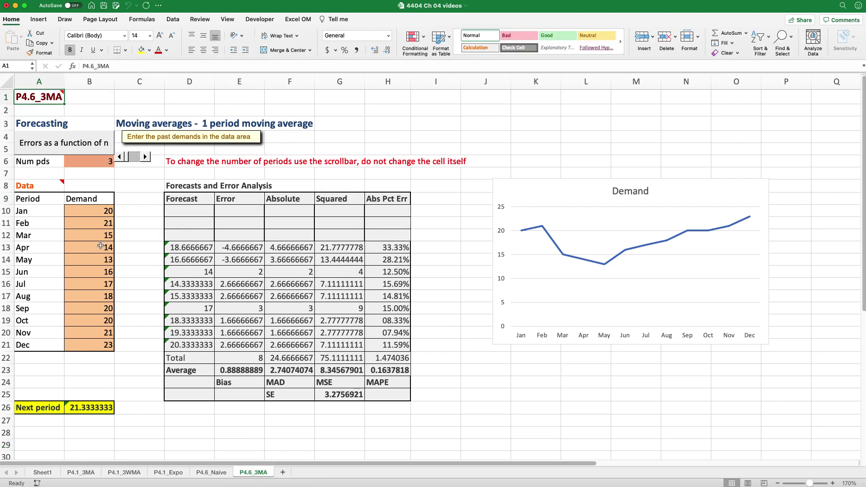
{"action": "left_click", "coordinate": [59, 417]}
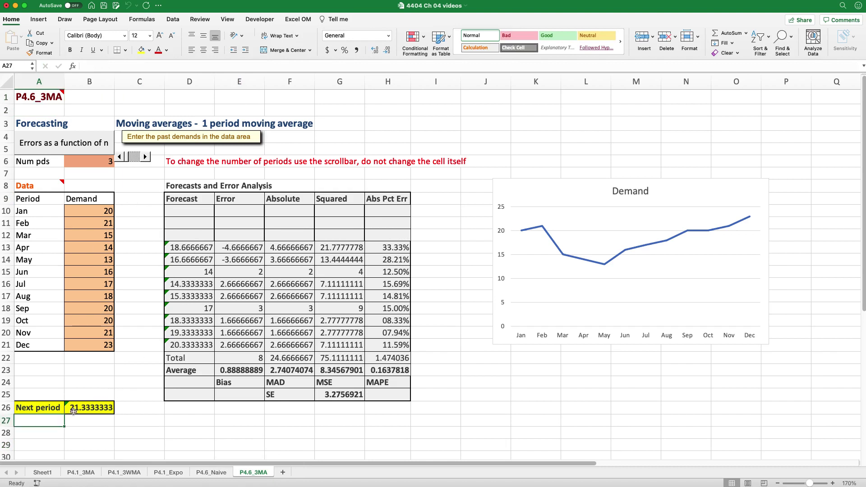
{"action": "left_click", "coordinate": [97, 416]}
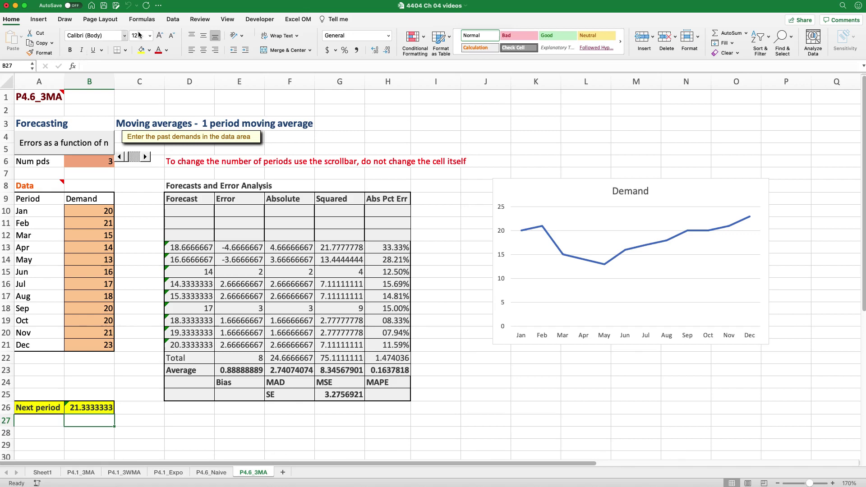
Step: Set up an Excel OM weighted moving average titled P4.6_6WMA, period name Month, 6 periods averaged
{"action": "left_click", "coordinate": [298, 19]}
{"action": "left_click", "coordinate": [12, 41]}
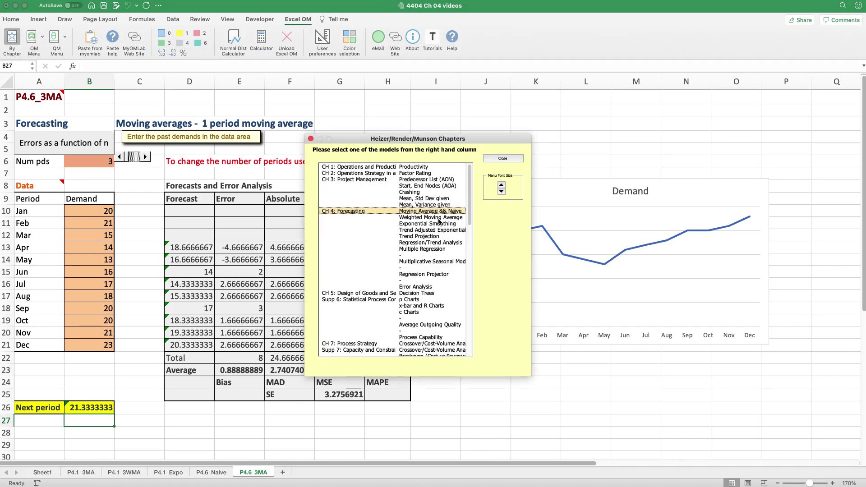
{"action": "left_click", "coordinate": [439, 218]}
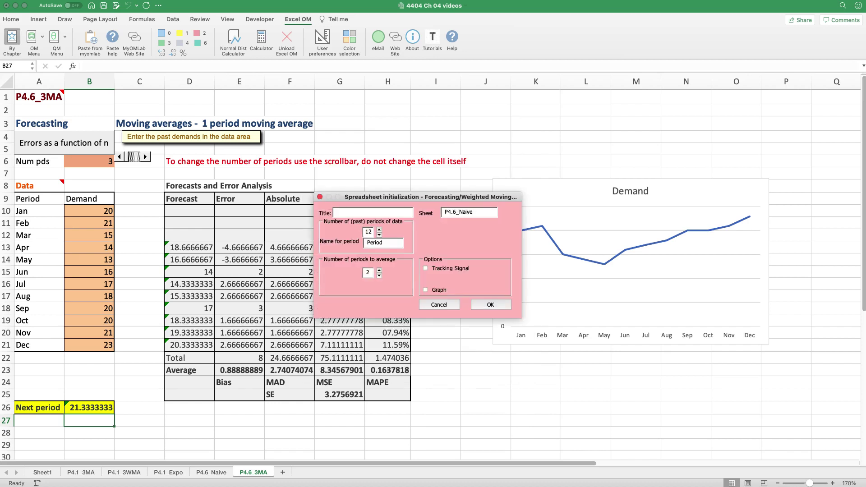
{"action": "left_click", "coordinate": [355, 216]}
{"action": "type", "text": "P4.6_6wMA"}
{"action": "key", "text": "Tab"}
{"action": "type", "text": "MOnt"}
{"action": "left_click", "coordinate": [379, 270]}
{"action": "left_click", "coordinate": [379, 272]}
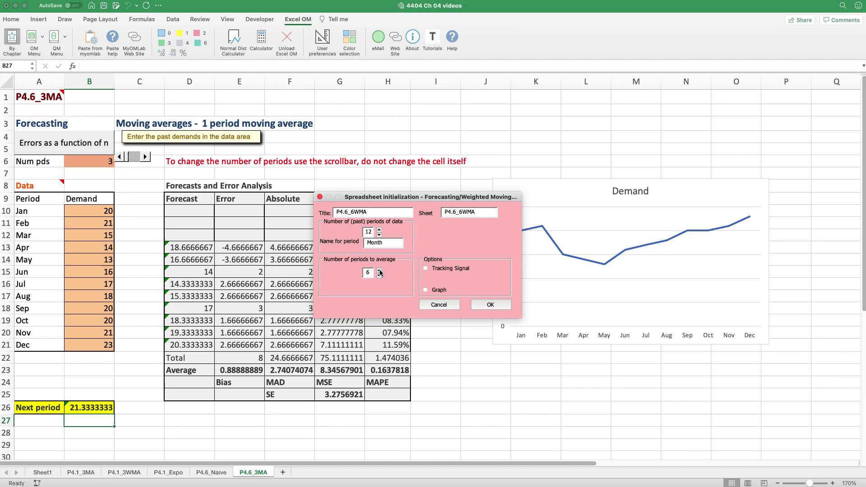
Step: Create the P4.6_6WMA sheet and zoom in on it
{"action": "left_click", "coordinate": [494, 305]}
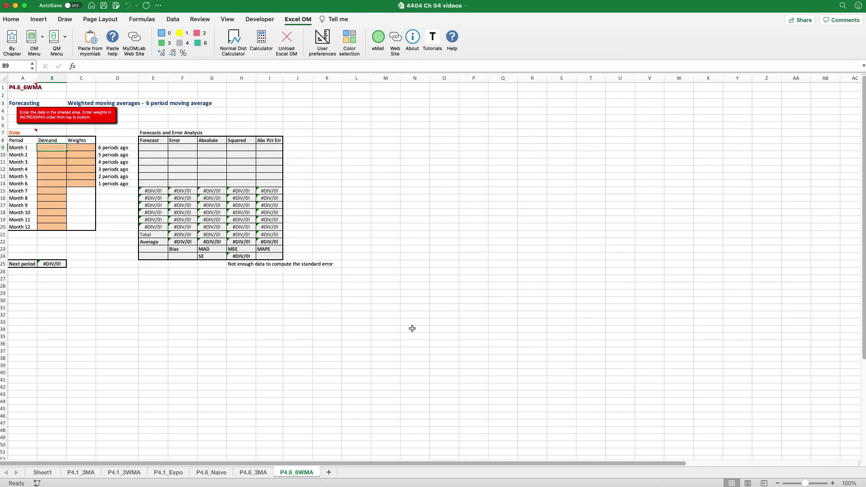
{"action": "left_click", "coordinate": [832, 483]}
{"action": "left_click", "coordinate": [832, 483]}
{"action": "left_click", "coordinate": [833, 483]}
{"action": "left_click", "coordinate": [833, 484]}
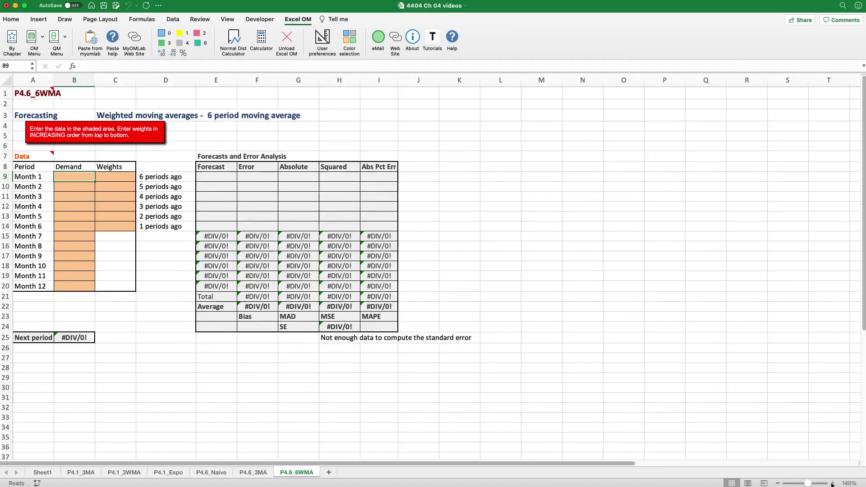
{"action": "left_click", "coordinate": [833, 483]}
{"action": "left_click", "coordinate": [832, 483]}
{"action": "left_click", "coordinate": [832, 484]}
Step: Copy the Jan–Dec demand data from P4.6_3MA and paste it at A9 on P4.6_6WMA
{"action": "left_click", "coordinate": [253, 472]}
{"action": "left_click_drag", "start_coordinate": [46, 215], "coordinate": [90, 345]}
{"action": "key", "text": "super+c"}
{"action": "key", "text": "ctrl+Page_Down"}
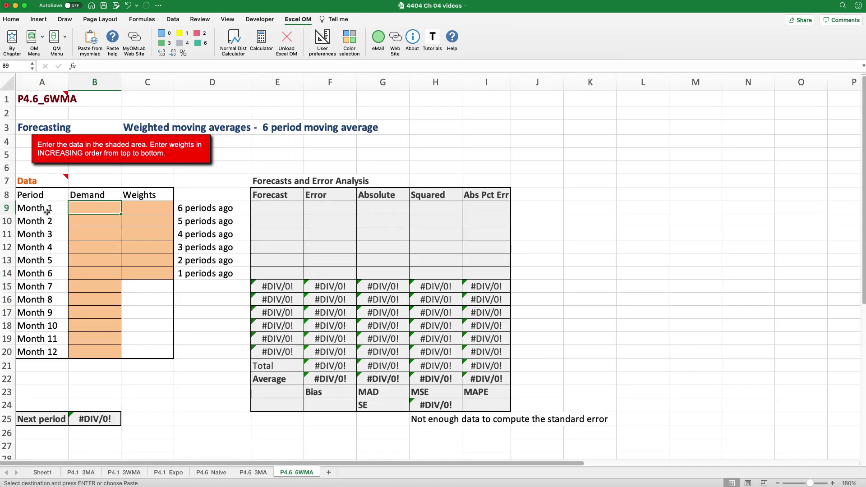
{"action": "right_click", "coordinate": [48, 210]}
{"action": "mouse_move", "coordinate": [109, 246]}
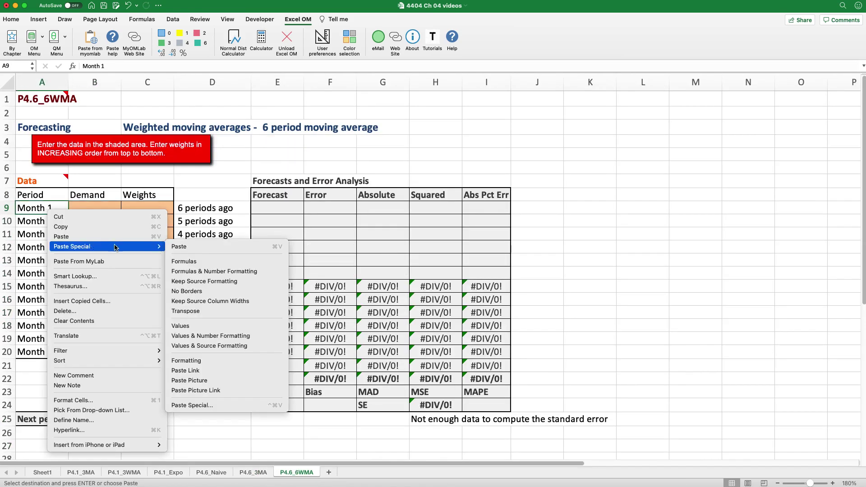
{"action": "left_click", "coordinate": [190, 249]}
Step: Enter weights 0.1, 0.1, 0.1, 0.2, 0.2, 0.3 in C9:C14 and check their total
{"action": "left_click", "coordinate": [154, 272]}
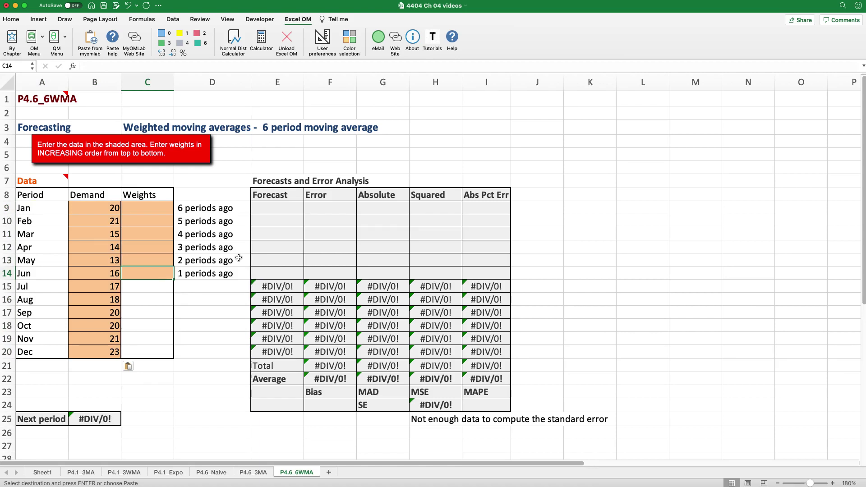
{"action": "type", "text": "0.3"}
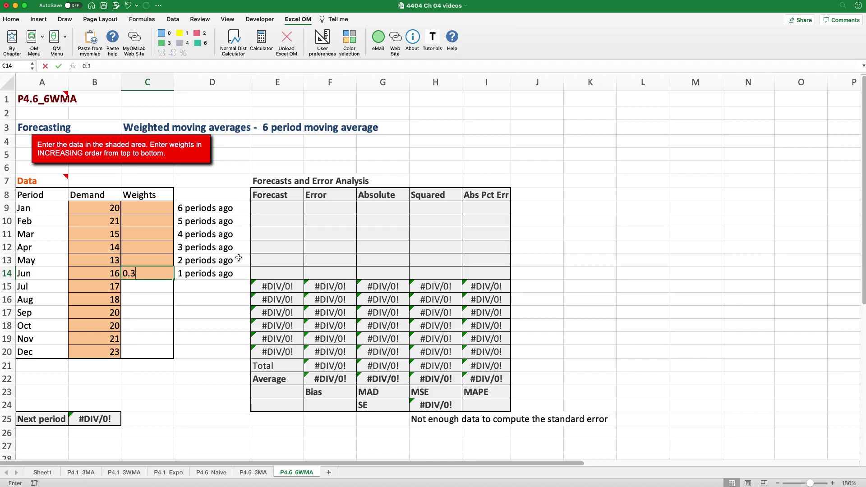
{"action": "key", "text": "shift+Return"}
{"action": "type", "text": "0.2"}
{"action": "key", "text": "shift+Return"}
{"action": "type", "text": "0.2"}
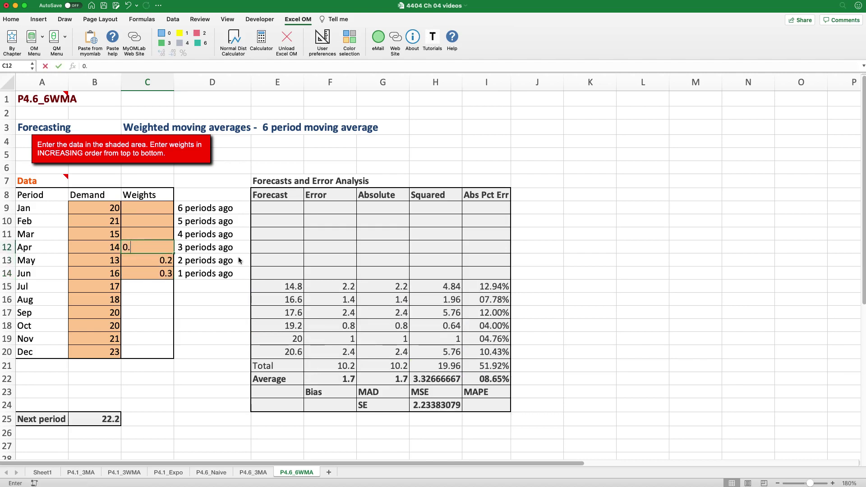
{"action": "key", "text": "shift+Return"}
{"action": "type", "text": "0.1"}
{"action": "key", "text": "shift+Return"}
{"action": "type", "text": "0.1"}
{"action": "key", "text": "shift+Return"}
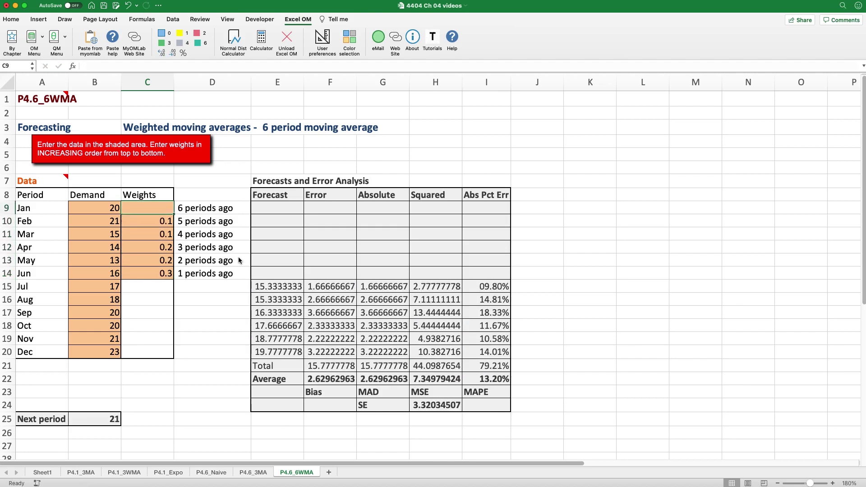
{"action": "type", "text": "0.1"}
{"action": "key", "text": "shift+Return"}
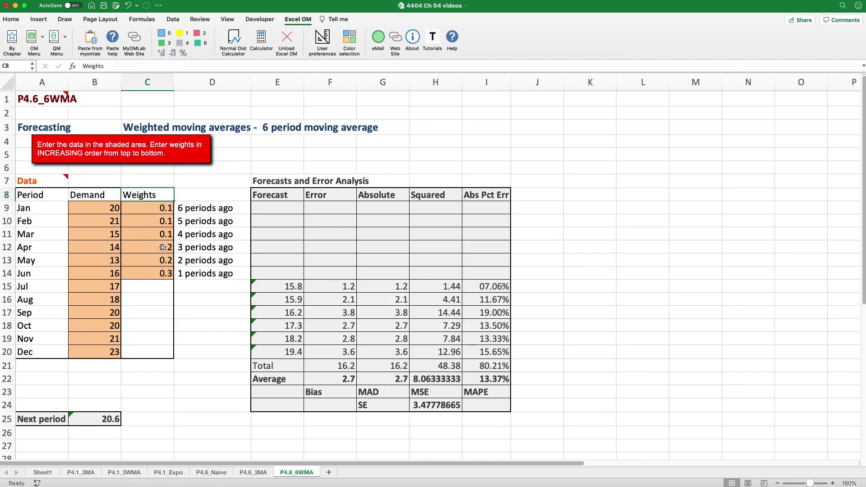
{"action": "left_click_drag", "start_coordinate": [147, 206], "coordinate": [148, 273]}
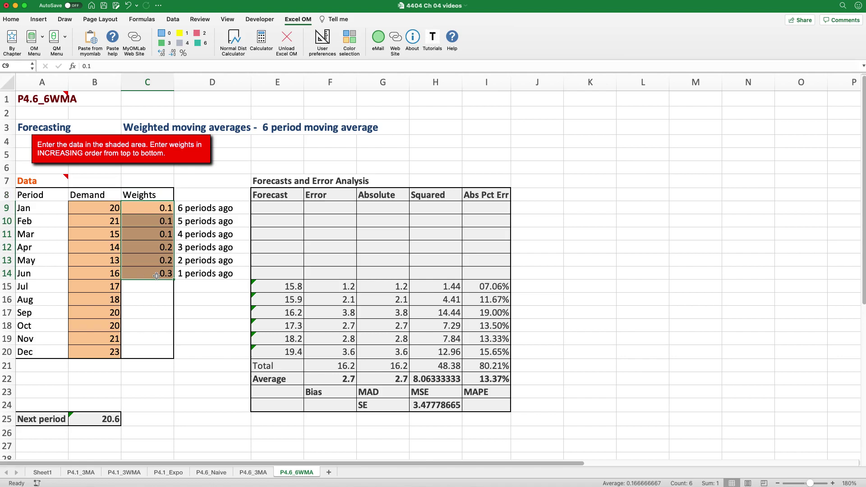
Step: Fill the 20.6 next-period forecast and its label yellow
{"action": "left_click_drag", "start_coordinate": [95, 419], "coordinate": [43, 419]}
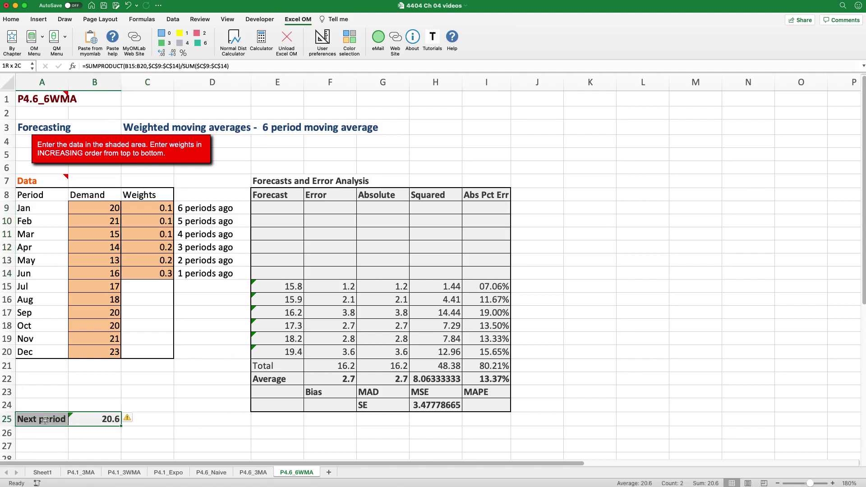
{"action": "left_click", "coordinate": [11, 23]}
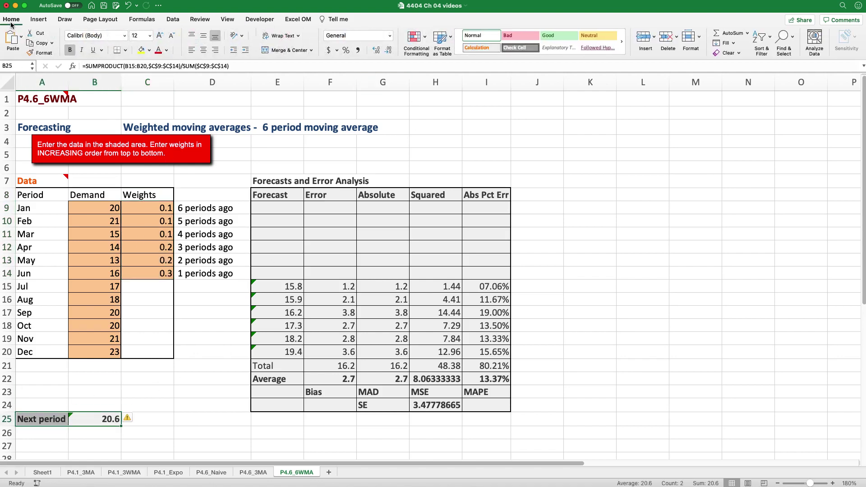
{"action": "left_click", "coordinate": [141, 51]}
{"action": "left_click", "coordinate": [96, 432]}
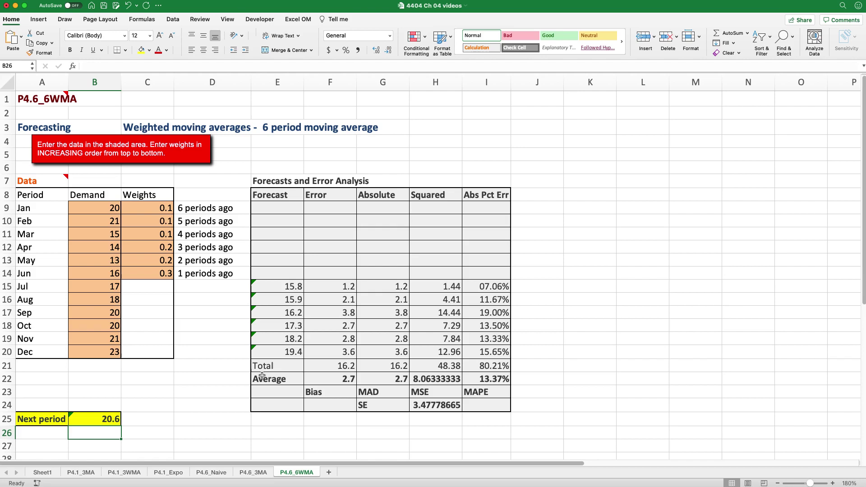
Step: Create an exponential smoothing sheet 'P4.6_Expo' with 12 past periods named Month
{"action": "left_click", "coordinate": [297, 19]}
{"action": "left_click", "coordinate": [12, 43]}
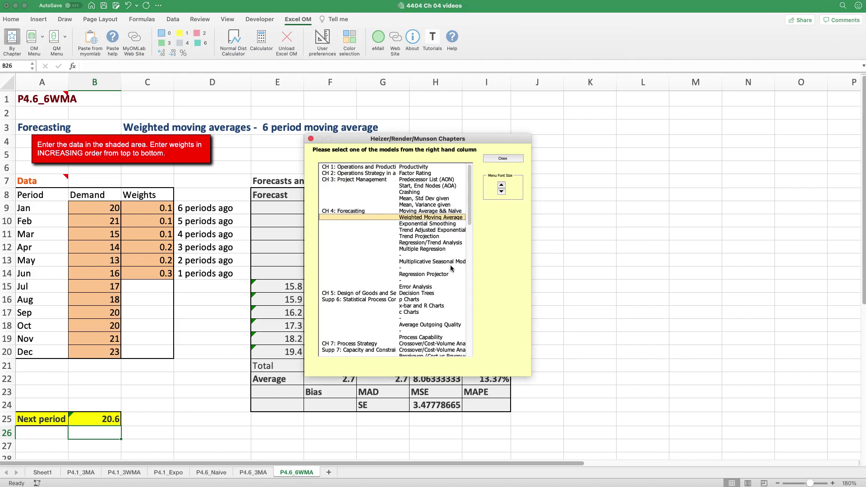
{"action": "double_click", "coordinate": [424, 224]}
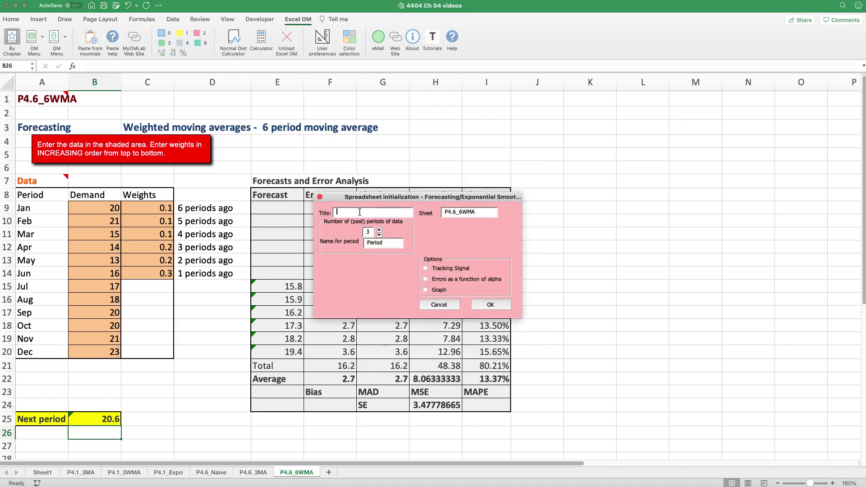
{"action": "type", "text": "P4.6_Expo"}
{"action": "double_click", "coordinate": [369, 231]}
{"action": "type", "text": "12"}
{"action": "double_click", "coordinate": [378, 243]}
{"action": "type", "text": "Month"}
{"action": "left_click", "coordinate": [490, 306]}
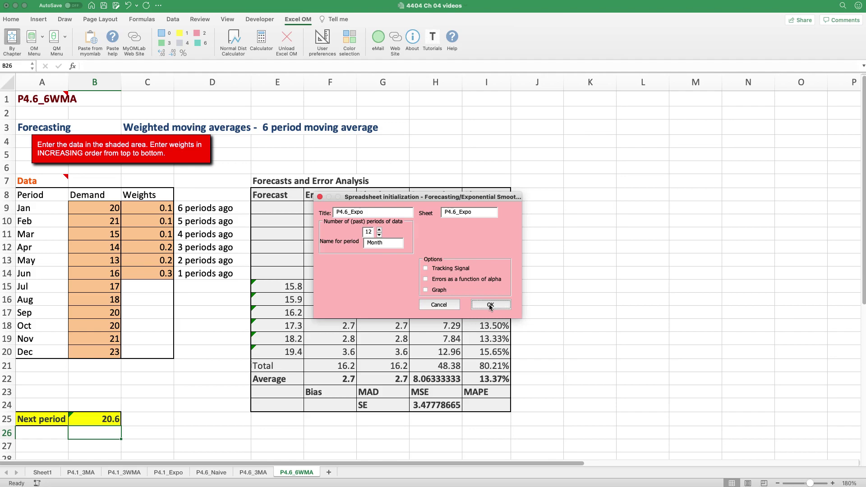
Step: Copy the Jan–Dec demand data from the P4.6_6WMA sheet
{"action": "left_click", "coordinate": [294, 473]}
{"action": "left_click_drag", "start_coordinate": [61, 204], "coordinate": [92, 352]}
{"action": "key", "text": "cmd+c"}
Step: Paste the demand data into A10 on P4.6_Expo and zoom in
{"action": "left_click", "coordinate": [341, 473]}
{"action": "left_click", "coordinate": [22, 155]}
{"action": "key", "text": "super+v"}
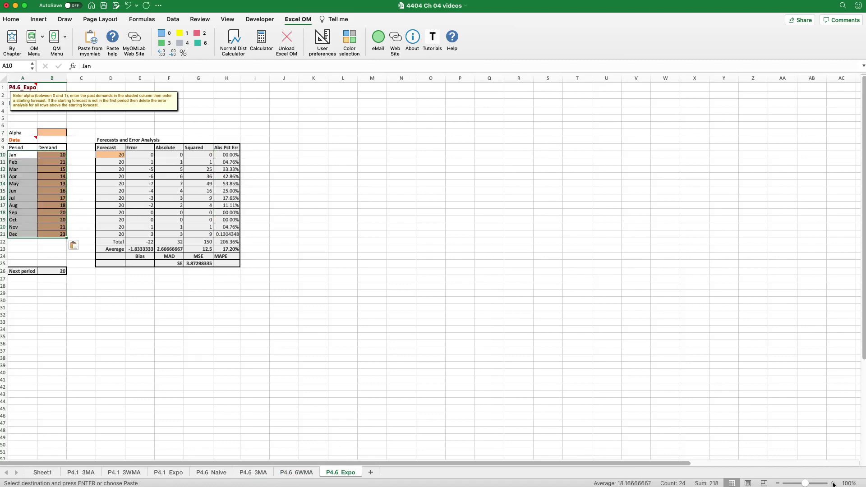
{"action": "left_click", "coordinate": [833, 483]}
{"action": "left_click", "coordinate": [833, 483]}
{"action": "left_click", "coordinate": [833, 483]}
{"action": "left_click", "coordinate": [833, 484]}
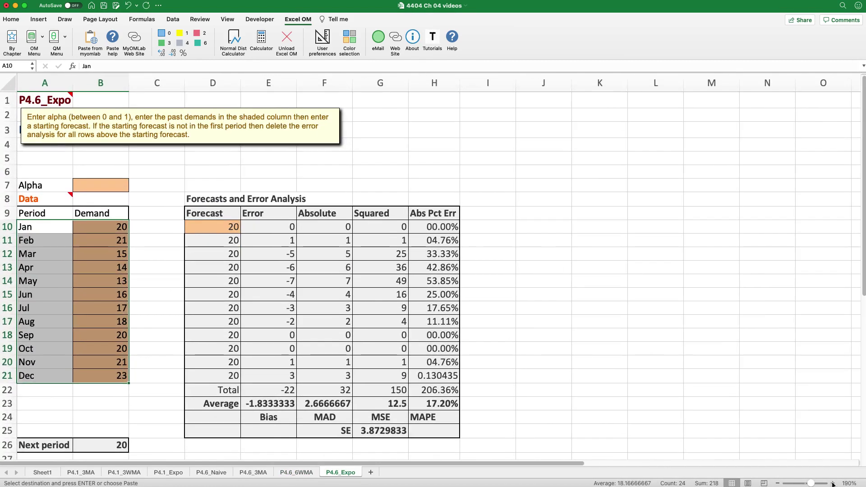
{"action": "left_click", "coordinate": [778, 483]}
Step: Set alpha to 0.3 in B7 and the starting forecast to 18 in D10
{"action": "left_click", "coordinate": [103, 180]}
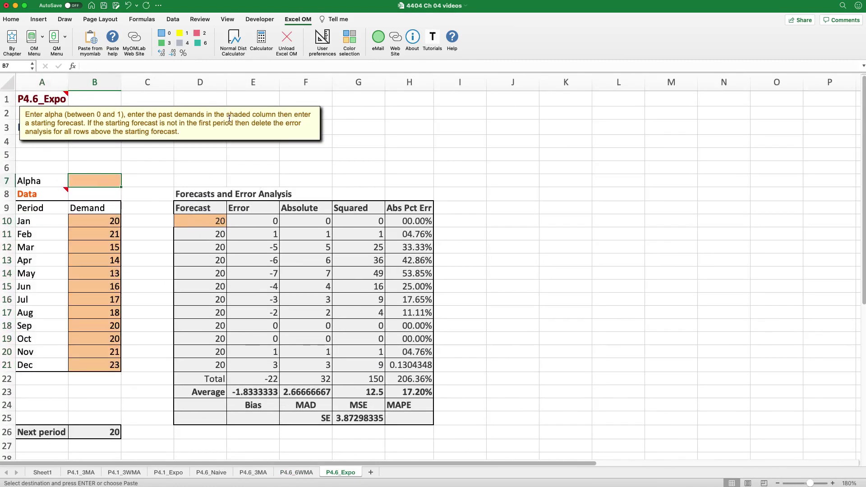
{"action": "type", "text": "0.3"}
{"action": "key", "text": "Return"}
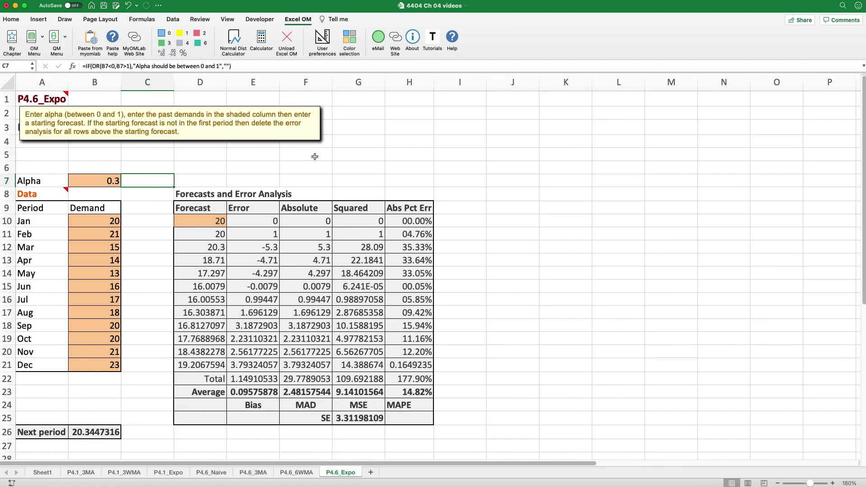
{"action": "left_click", "coordinate": [202, 219]}
{"action": "type", "text": "18"}
{"action": "key", "text": "Return"}
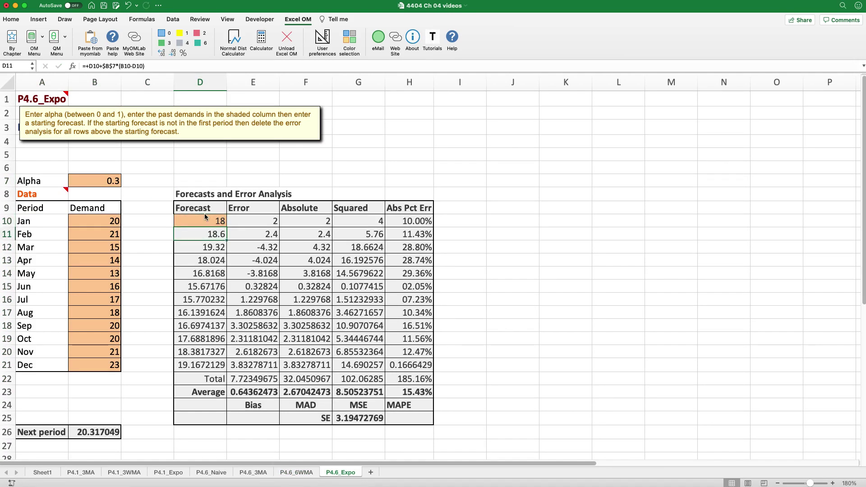
Step: Fill the 20.317049 next-period forecast and its label yellow
{"action": "left_click", "coordinate": [105, 435]}
{"action": "left_click_drag", "start_coordinate": [30, 434], "coordinate": [78, 433]}
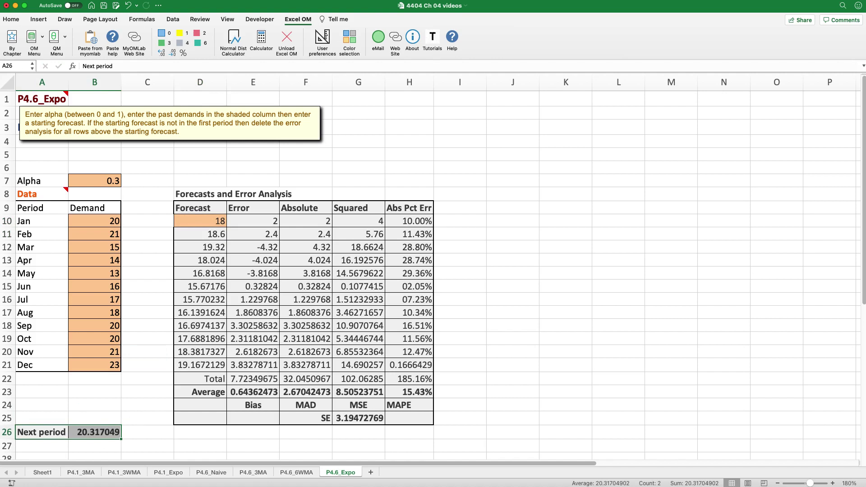
{"action": "left_click", "coordinate": [11, 20]}
{"action": "left_click", "coordinate": [141, 49]}
{"action": "left_click", "coordinate": [142, 388]}
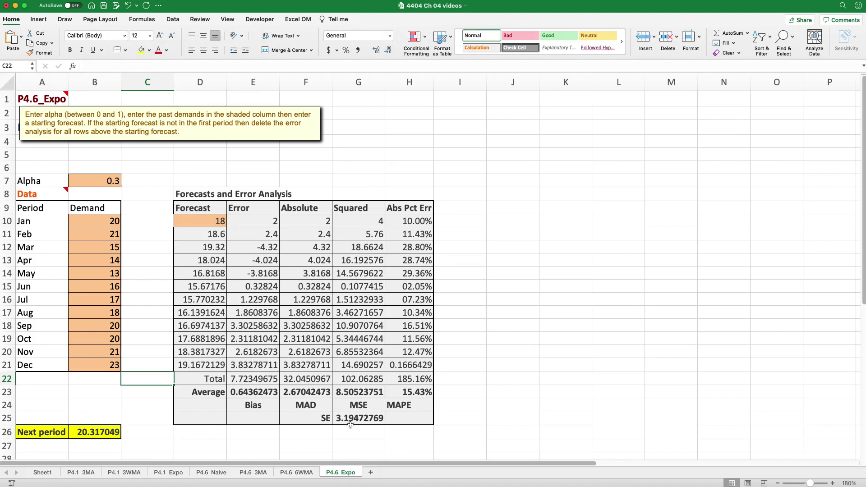
Step: Create an Excel OM trend projection sheet with period name Month
{"action": "left_click", "coordinate": [298, 19]}
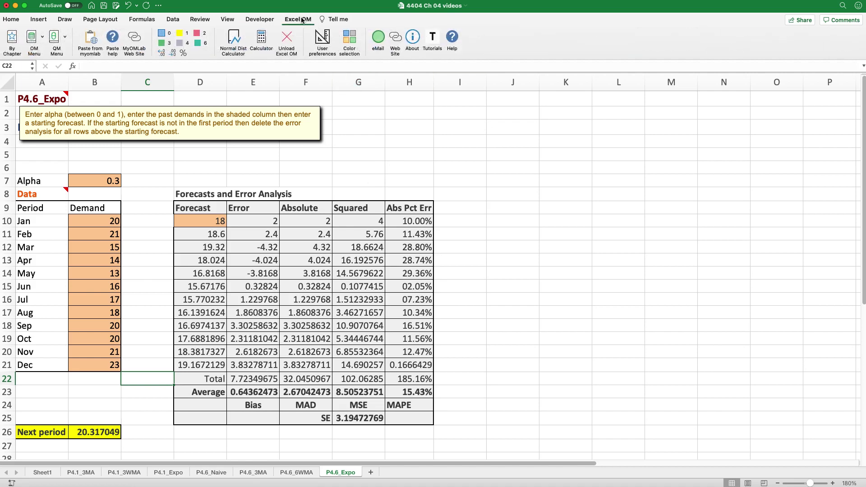
{"action": "left_click", "coordinate": [12, 43]}
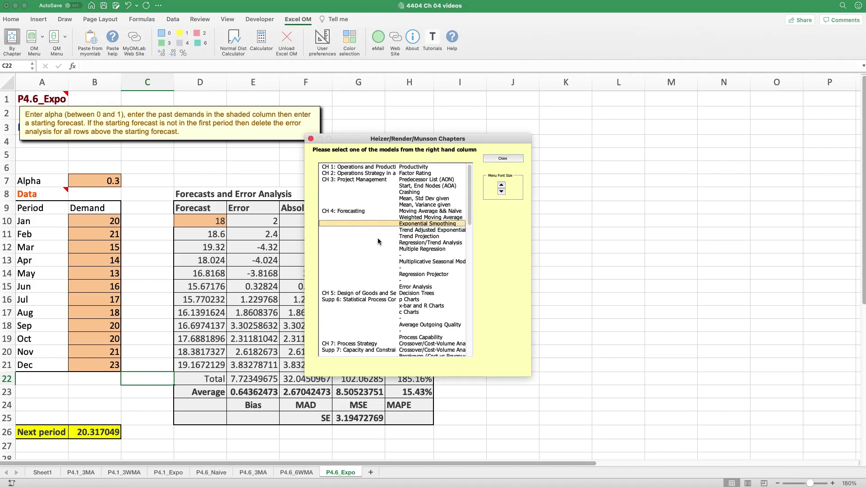
{"action": "left_click", "coordinate": [423, 237]}
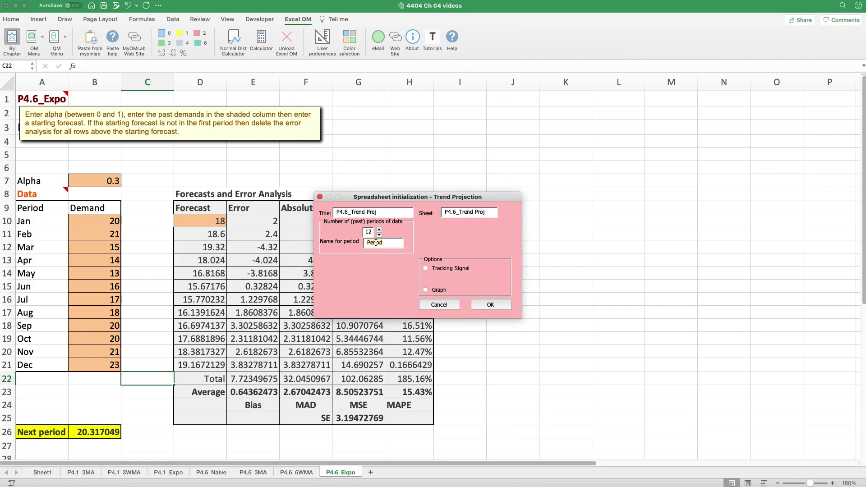
{"action": "type", "text": "Month"}
{"action": "left_click", "coordinate": [491, 305]}
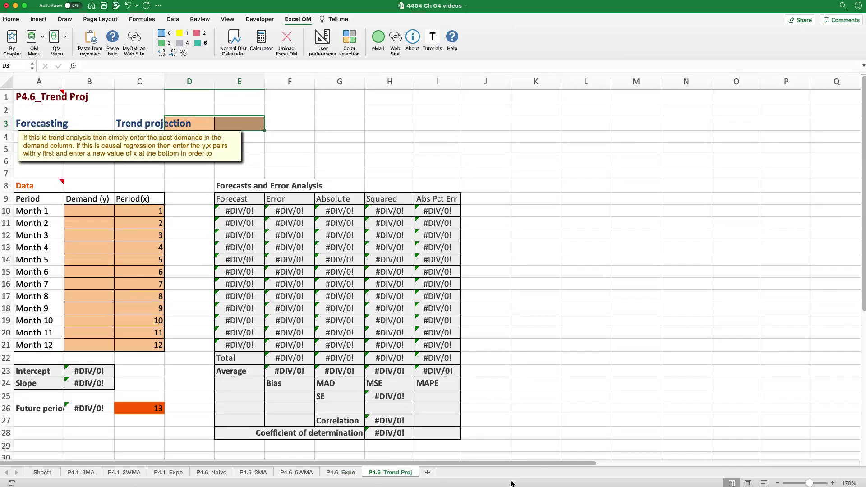
Step: Copy the Jan–Dec demand data from P4.6_Expo and paste it into P4.6_Trend Proj
{"action": "left_click", "coordinate": [341, 473]}
{"action": "left_click_drag", "start_coordinate": [25, 221], "coordinate": [100, 360]}
{"action": "key", "text": "super+c"}
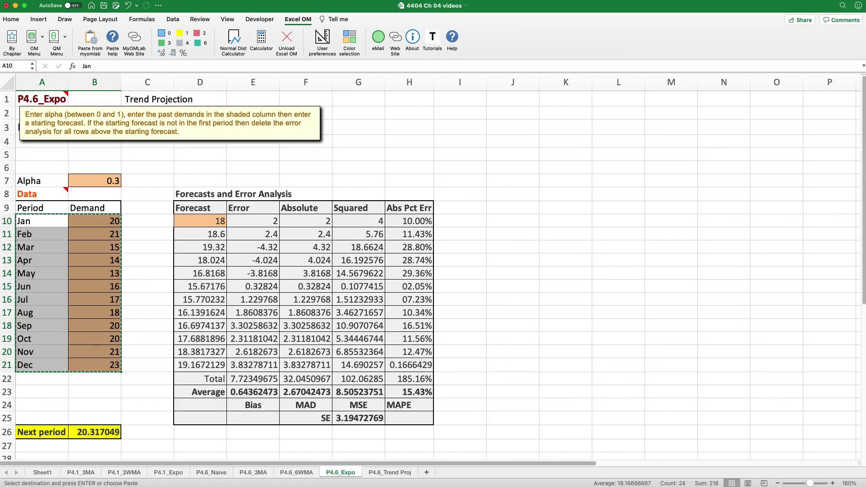
{"action": "left_click", "coordinate": [390, 472]}
{"action": "key", "text": "super+v"}
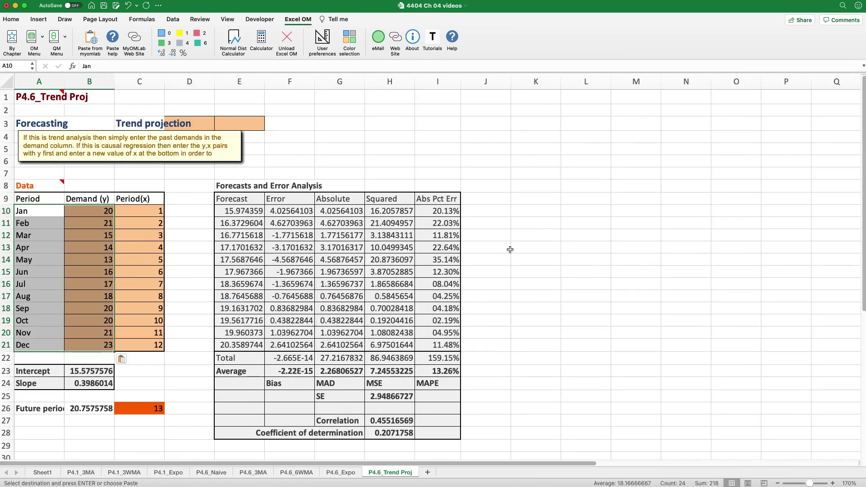
{"action": "left_click", "coordinate": [508, 248]}
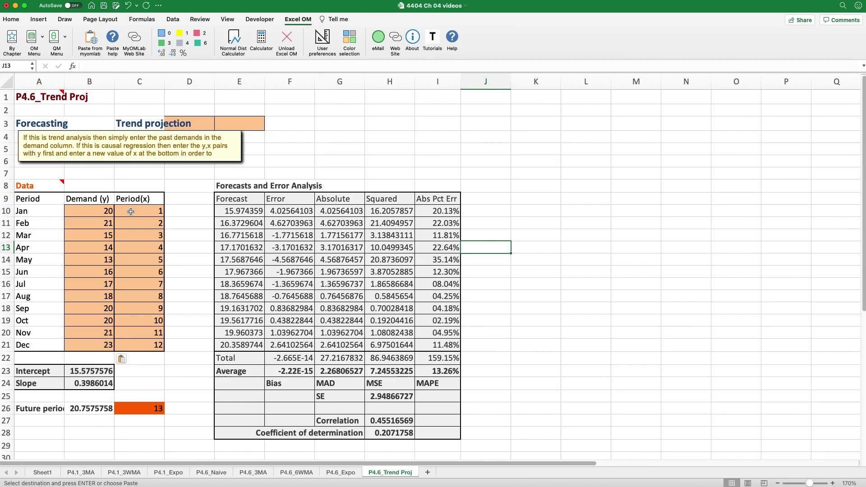
Step: Check the January demand and the period numbers for January through March
{"action": "left_click", "coordinate": [90, 211]}
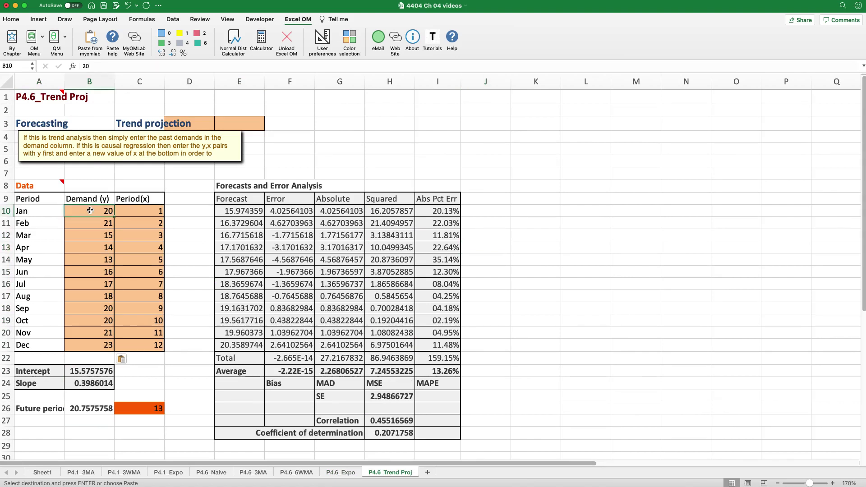
{"action": "left_click", "coordinate": [133, 213]}
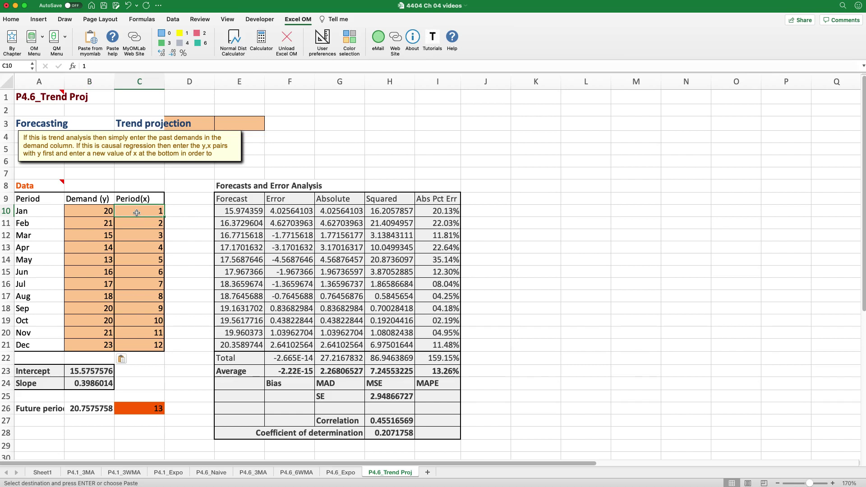
{"action": "key", "text": "Down"}
{"action": "key", "text": "Down"}
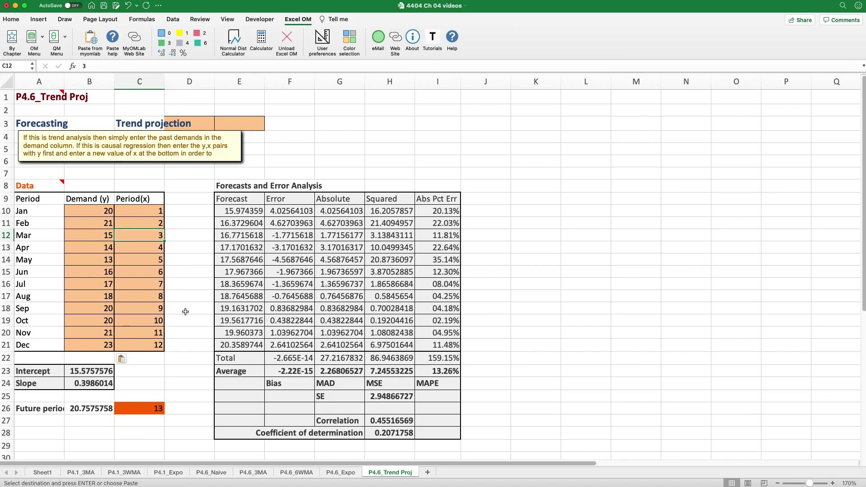
Step: Label future period 13 as Jan in the cell below it
{"action": "key", "text": "ctrl+Down"}
{"action": "key", "text": "Down"}
{"action": "left_click", "coordinate": [132, 423]}
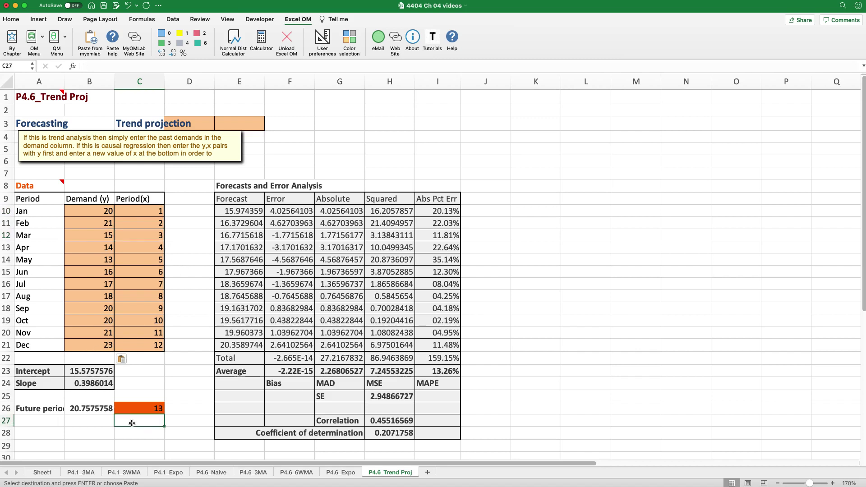
{"action": "type", "text": "Jan"}
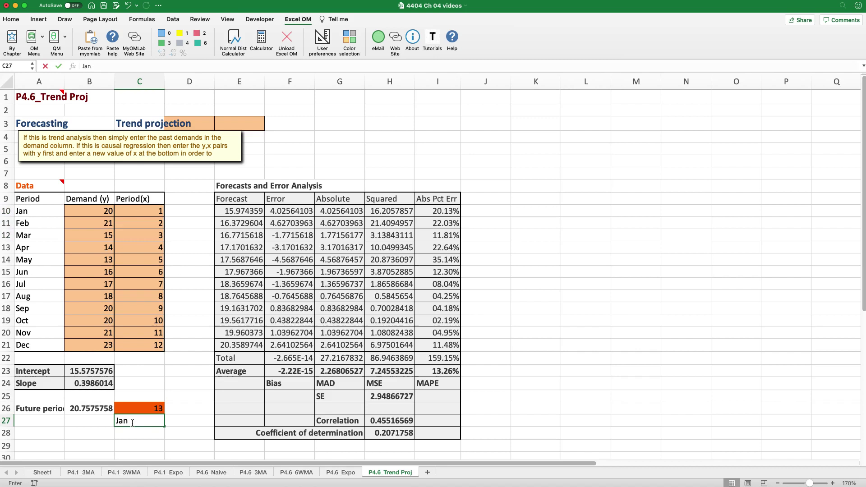
{"action": "key", "text": "Return"}
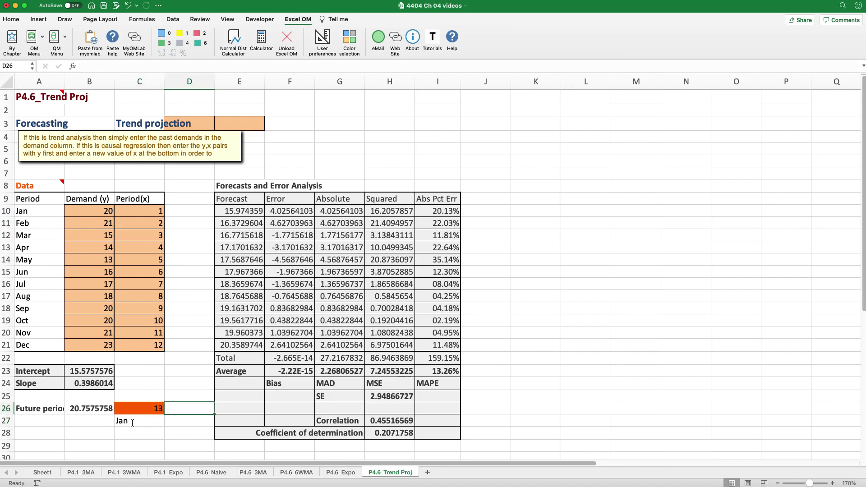
Step: Fill the period 13, Jan and 20.7575758 future forecast cells yellow, right-aligning period 13 and Jan
{"action": "left_click_drag", "start_coordinate": [148, 399], "coordinate": [140, 422]}
{"action": "left_click", "coordinate": [11, 19]}
{"action": "left_click", "coordinate": [141, 50]}
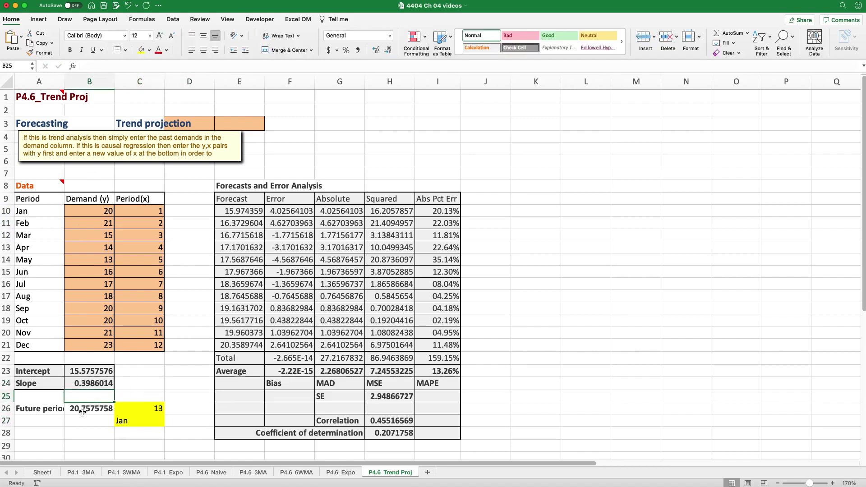
{"action": "left_click_drag", "start_coordinate": [91, 408], "coordinate": [40, 408]}
{"action": "left_click", "coordinate": [141, 50]}
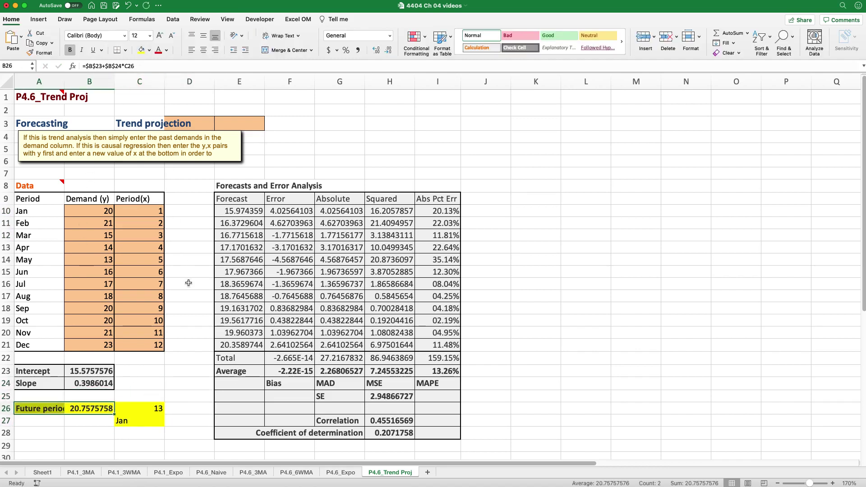
{"action": "left_click", "coordinate": [189, 396]}
{"action": "left_click_drag", "start_coordinate": [155, 410], "coordinate": [149, 420]}
{"action": "left_click", "coordinate": [216, 50]}
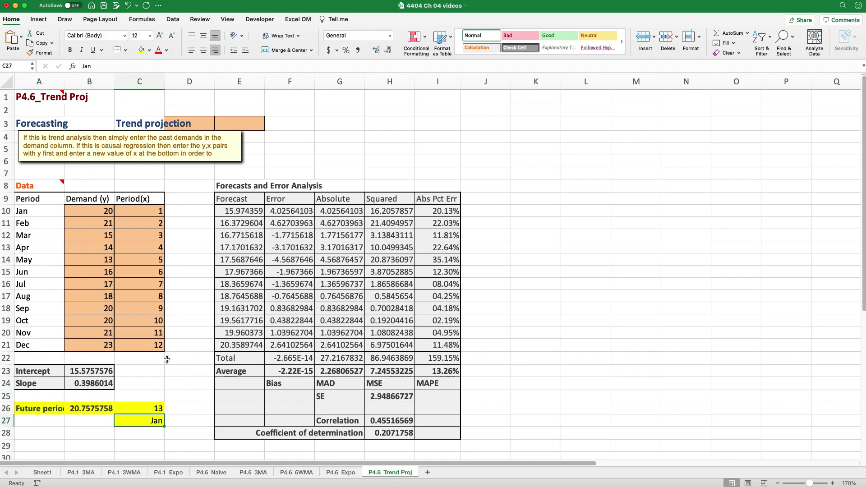
{"action": "left_click", "coordinate": [166, 359]}
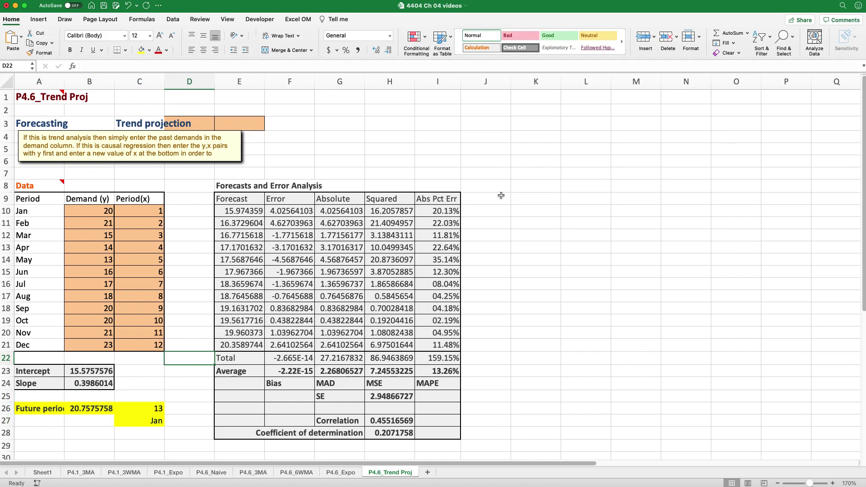
Step: Enter the note 'y = 15.575' in cell G5
{"action": "left_click", "coordinate": [321, 148]}
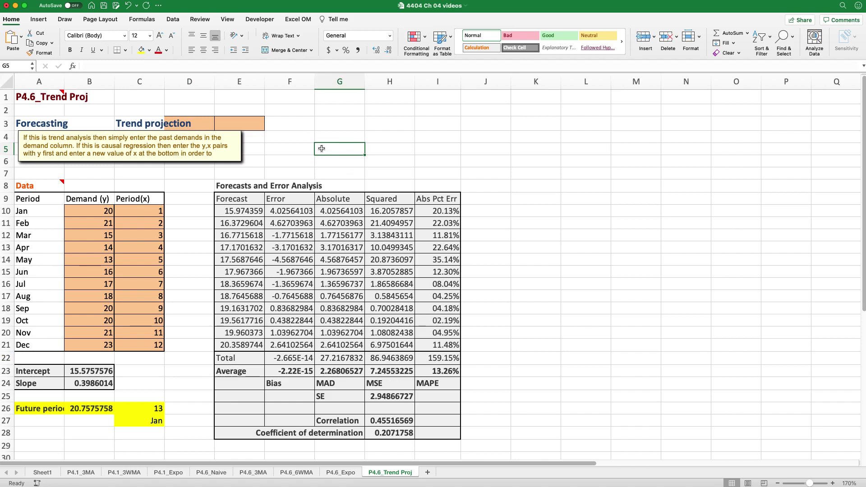
{"action": "type", "text": "y"}
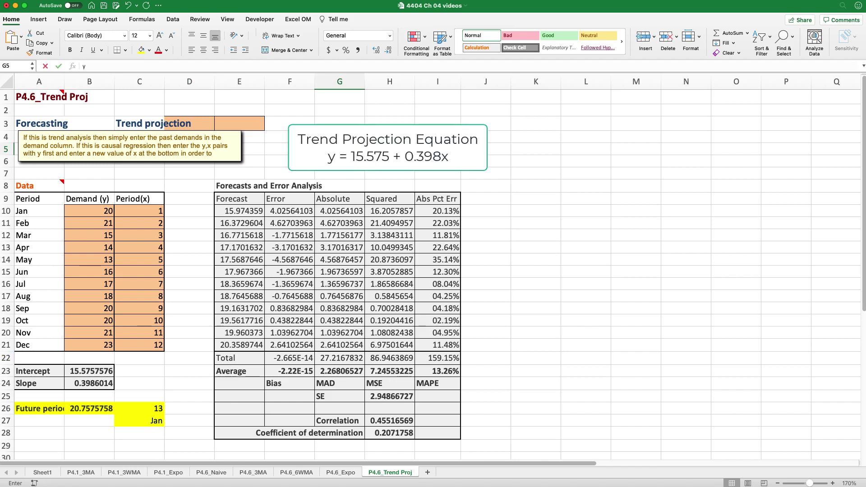
{"action": "type", "text": " = 15."}
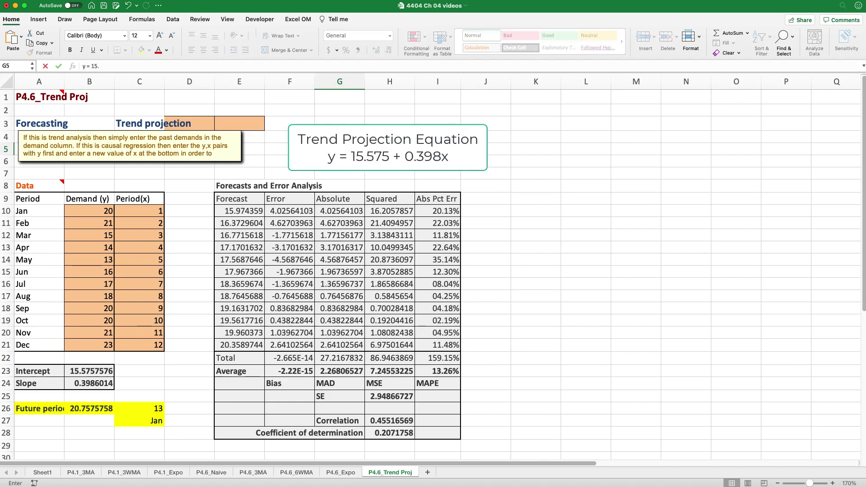
{"action": "type", "text": "575 + 0.398x"}
{"action": "key", "text": "Return"}
Step: Insert a line chart of period and Demand (y) and place it beside the error table
{"action": "left_click", "coordinate": [473, 213]}
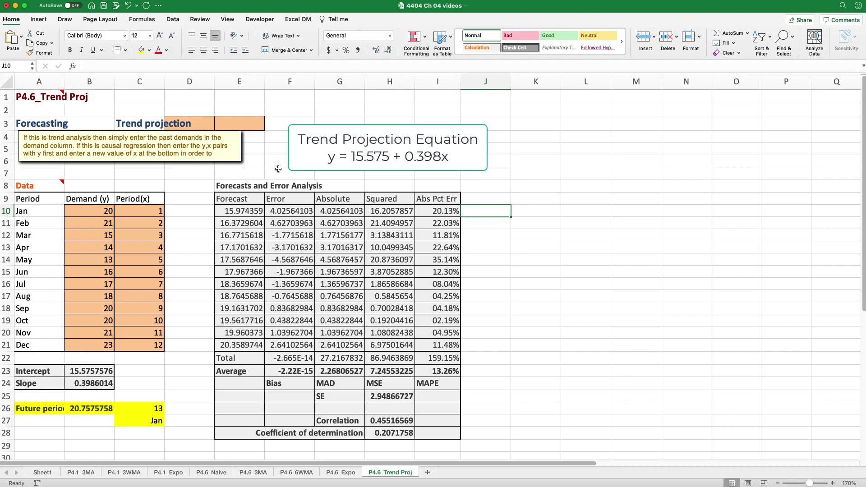
{"action": "left_click_drag", "start_coordinate": [28, 199], "coordinate": [84, 347]}
{"action": "left_click", "coordinate": [39, 19]}
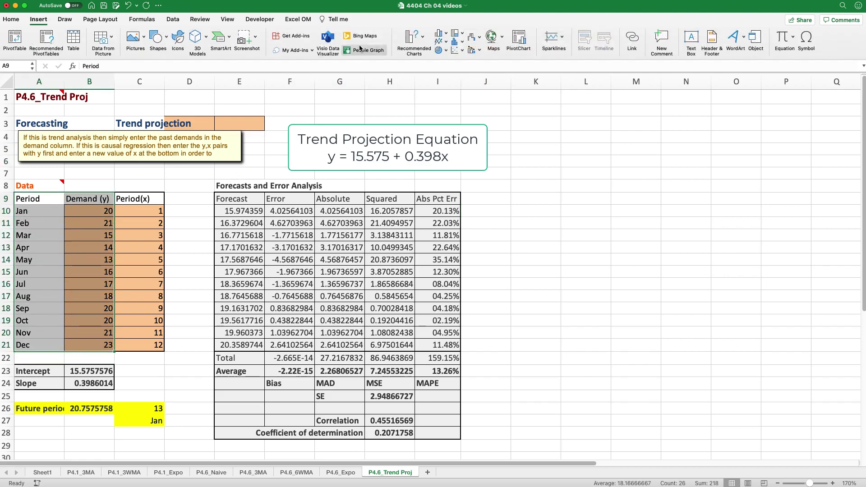
{"action": "left_click", "coordinate": [440, 37]}
{"action": "left_click", "coordinate": [445, 83]}
{"action": "left_click_drag", "start_coordinate": [577, 310], "coordinate": [759, 300]}
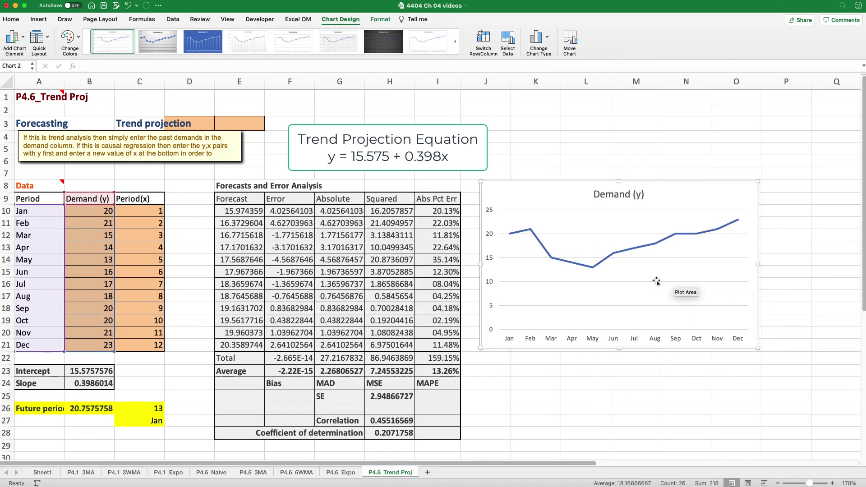
Step: Add a linear trendline showing y = 0.3986x + 15.576, with the equation moved below the line
{"action": "right_click", "coordinate": [606, 262]}
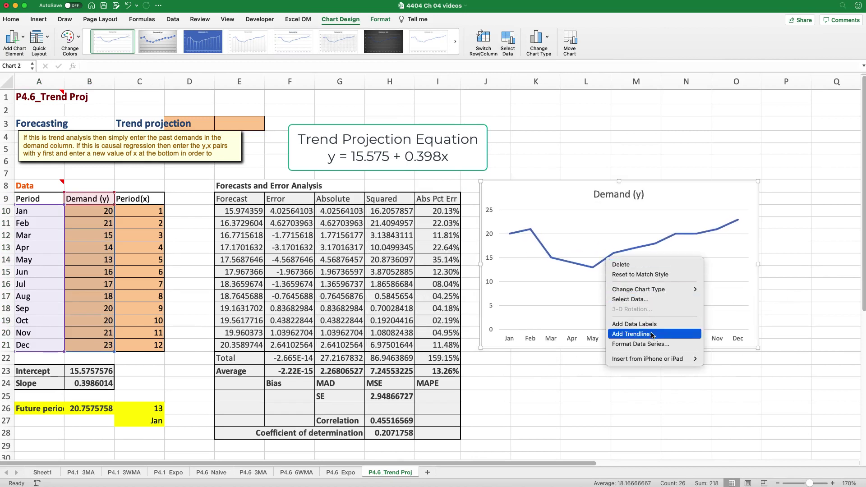
{"action": "left_click", "coordinate": [578, 265]}
{"action": "right_click", "coordinate": [577, 265]}
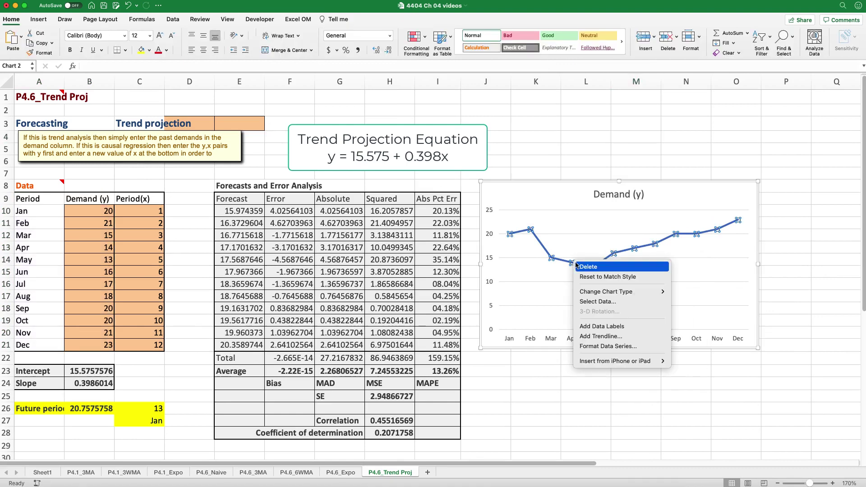
{"action": "left_click", "coordinate": [596, 336]}
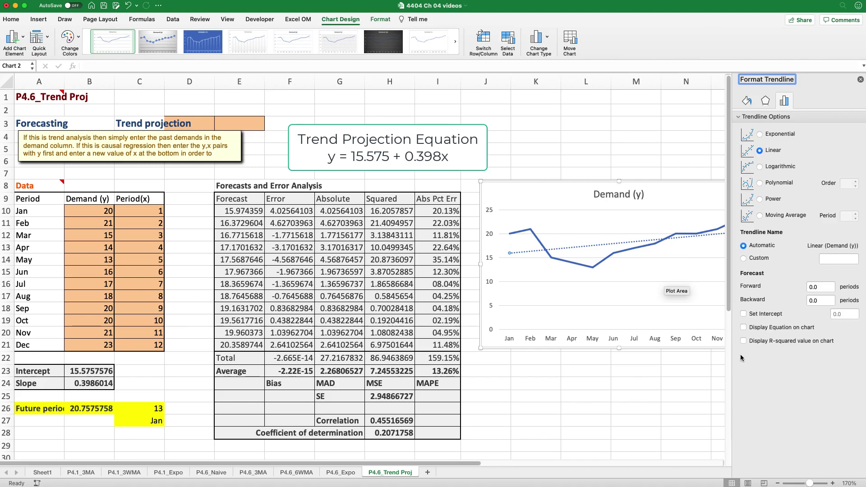
{"action": "left_click", "coordinate": [744, 328]}
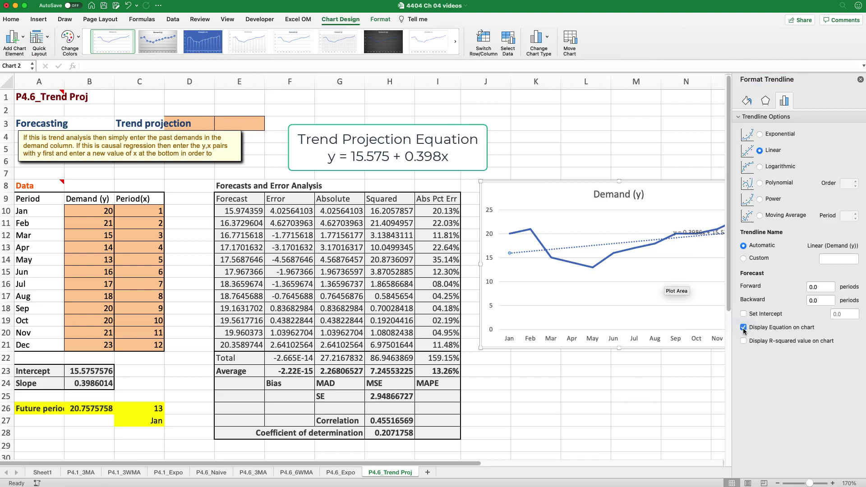
{"action": "left_click", "coordinate": [647, 301]}
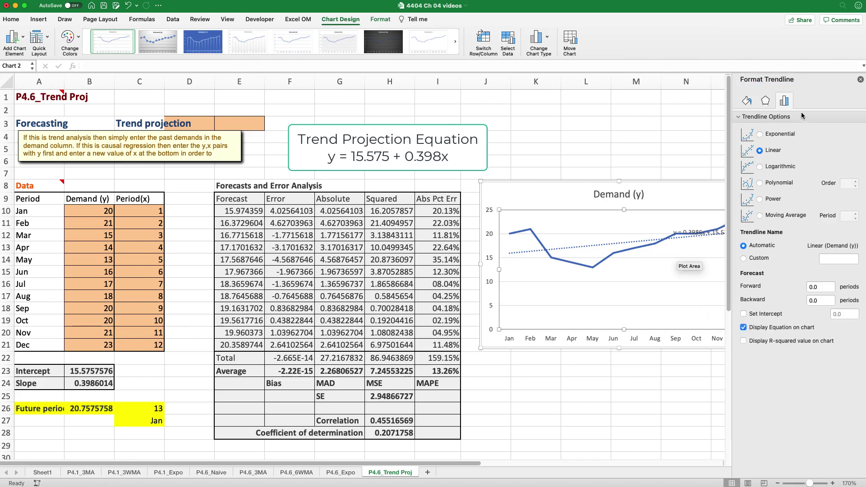
{"action": "left_click", "coordinate": [860, 79]}
{"action": "left_click_drag", "start_coordinate": [721, 233], "coordinate": [721, 247]}
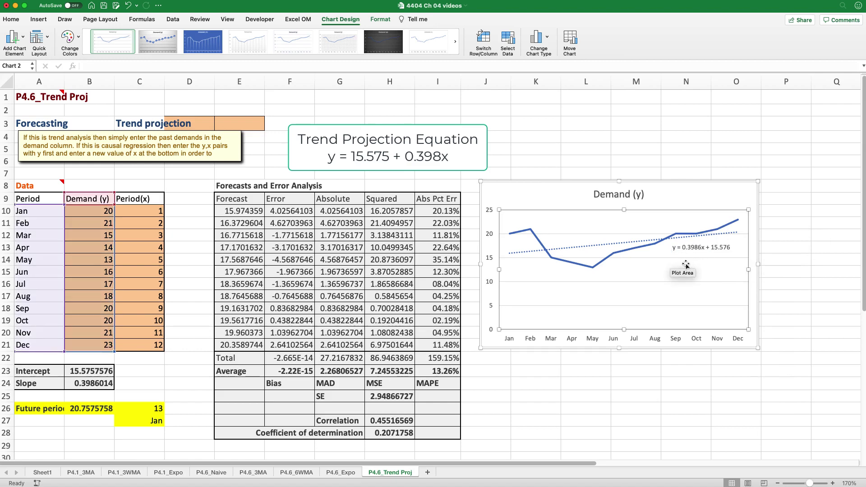
{"action": "key", "text": "Escape"}
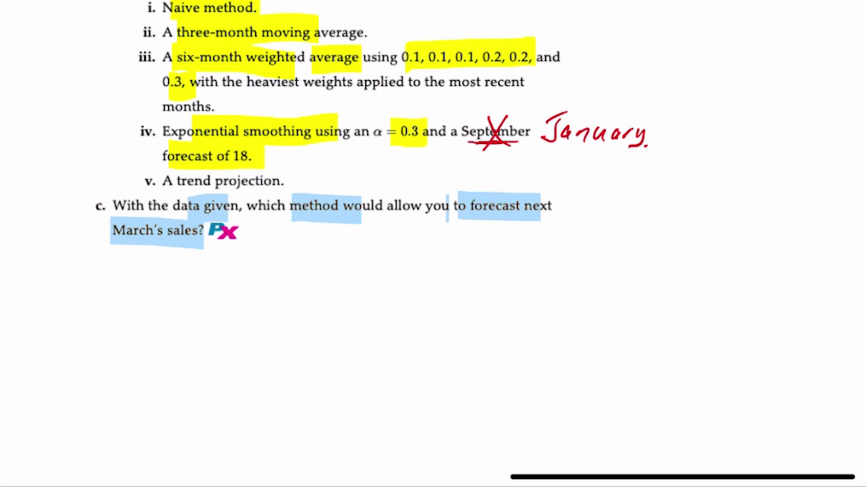
Step: Draw a pen arrow under question c and start handwriting the trend projection answer
{"action": "left_click_drag", "start_coordinate": [313, 247], "coordinate": [322, 265]}
{"action": "left_click_drag", "start_coordinate": [364, 246], "coordinate": [360, 264]}
{"action": "mouse_move", "coordinate": [352, 246]}
{"action": "left_mouse_down"}
{"action": "mouse_move", "coordinate": [383, 237]}
{"action": "mouse_move", "coordinate": [384, 251]}
{"action": "left_mouse_up"}
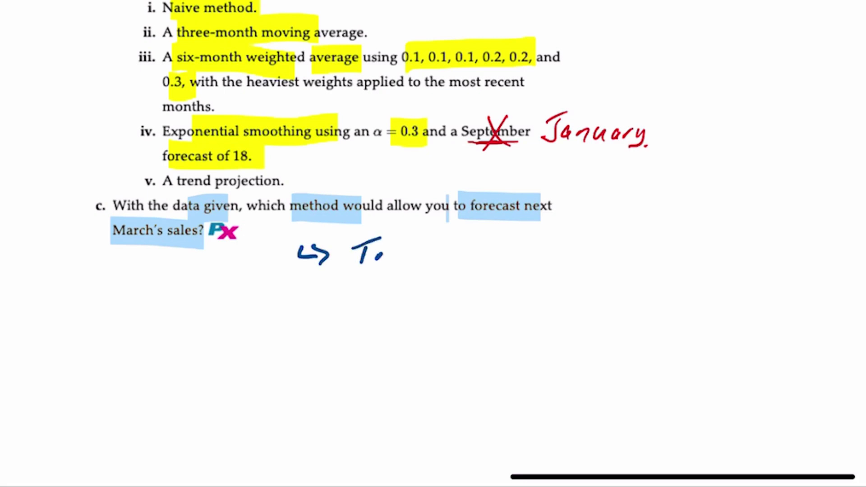